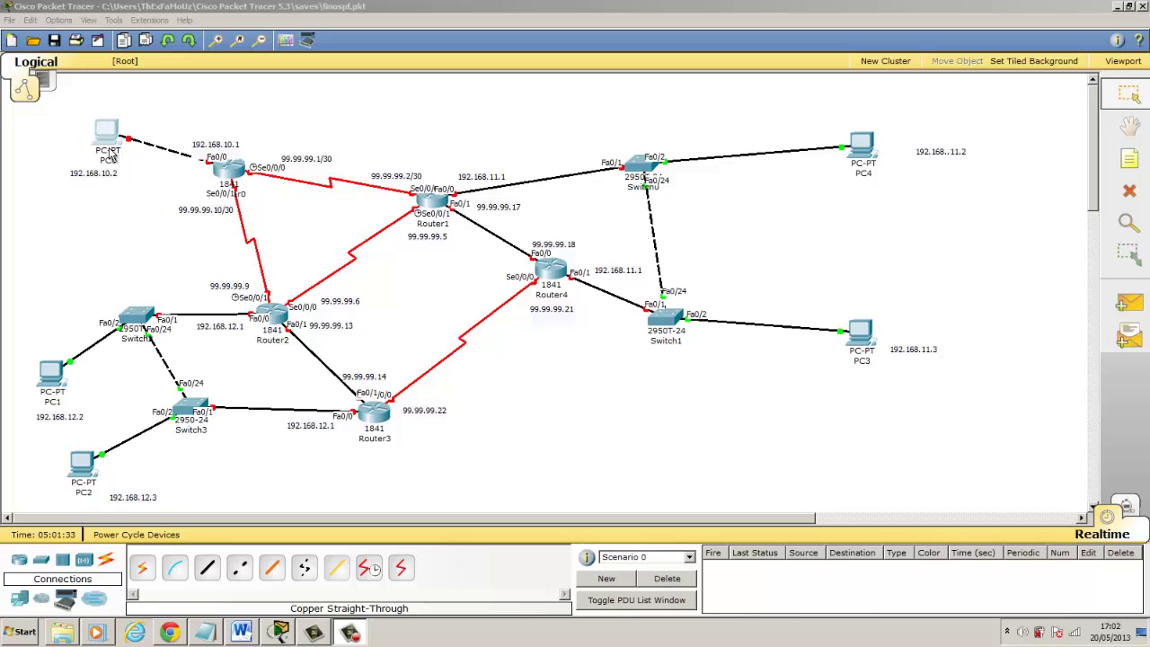
Open PC0's window and briefly open, then close, its Command Prompt.
left_click(108, 135)
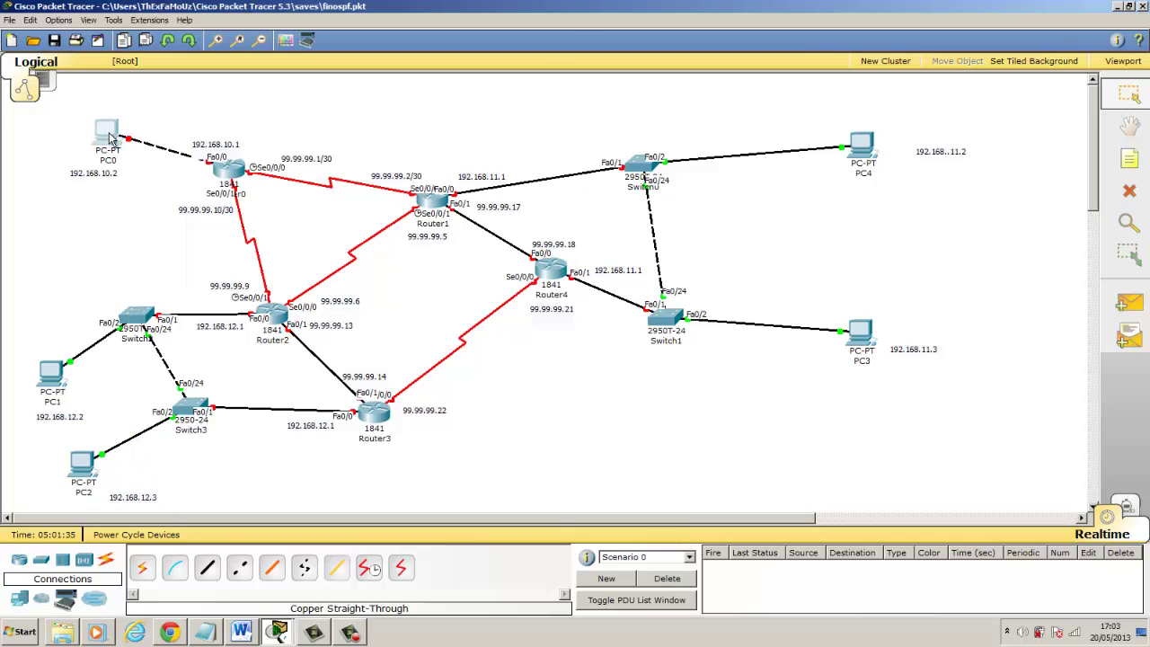
left_click_drag(383, 133, 659, 49)
left_click(708, 129)
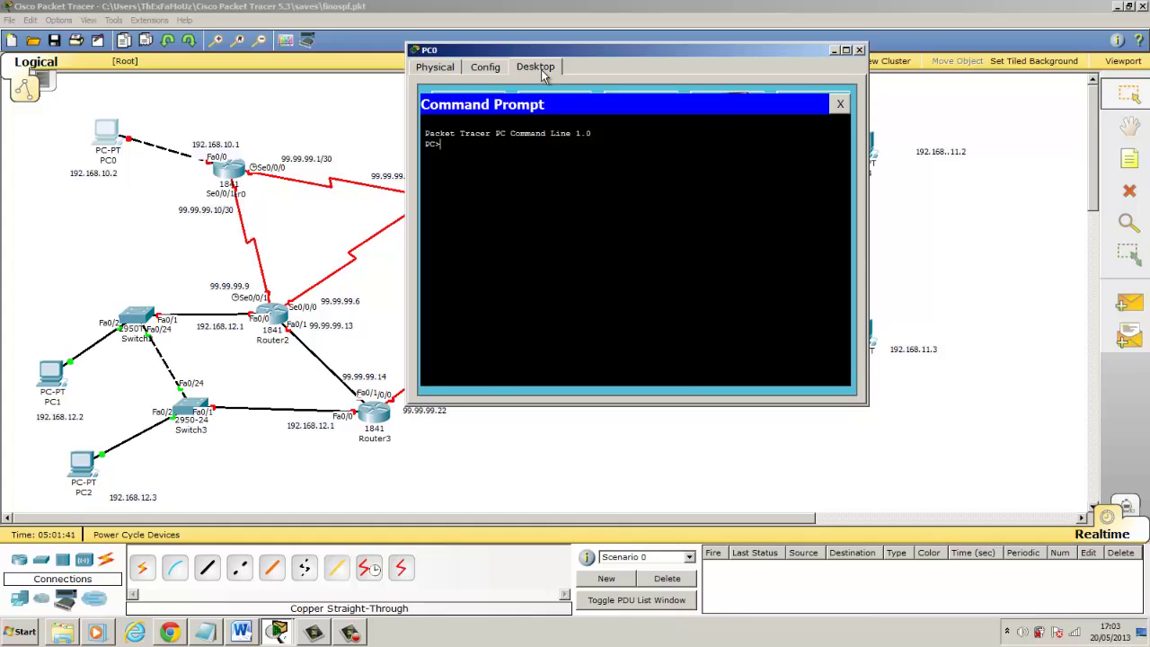
left_click(840, 104)
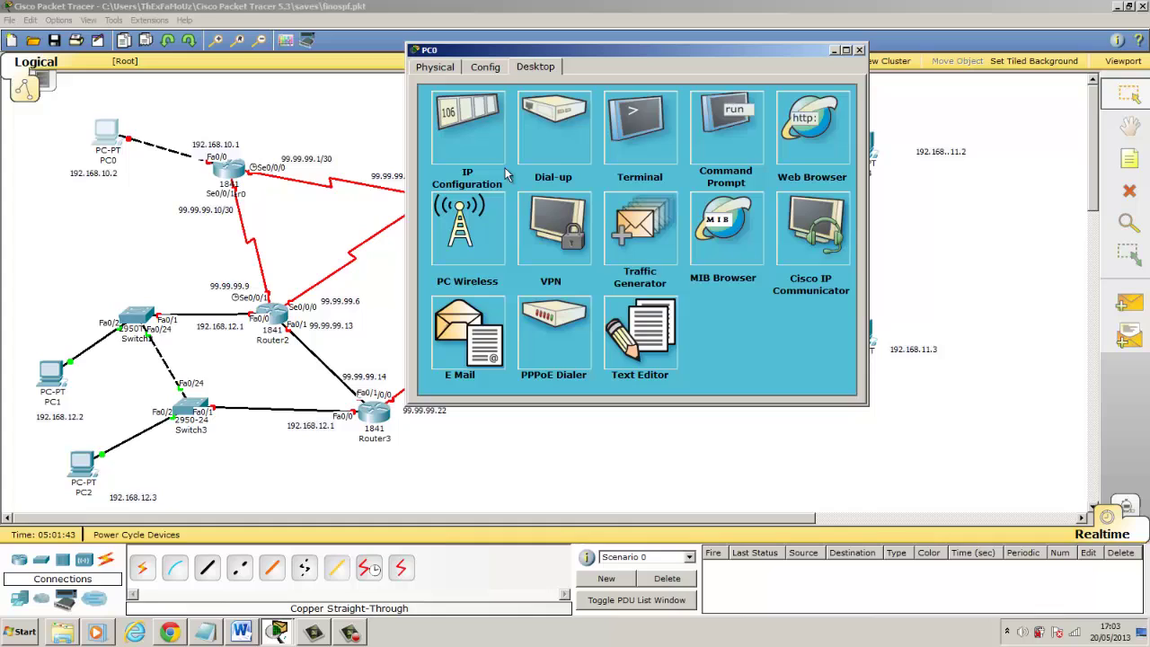
Give PC0 static IP 192.168.10.2, mask 255.255.255.0 and gateway 192.168.10.1.
left_click(468, 135)
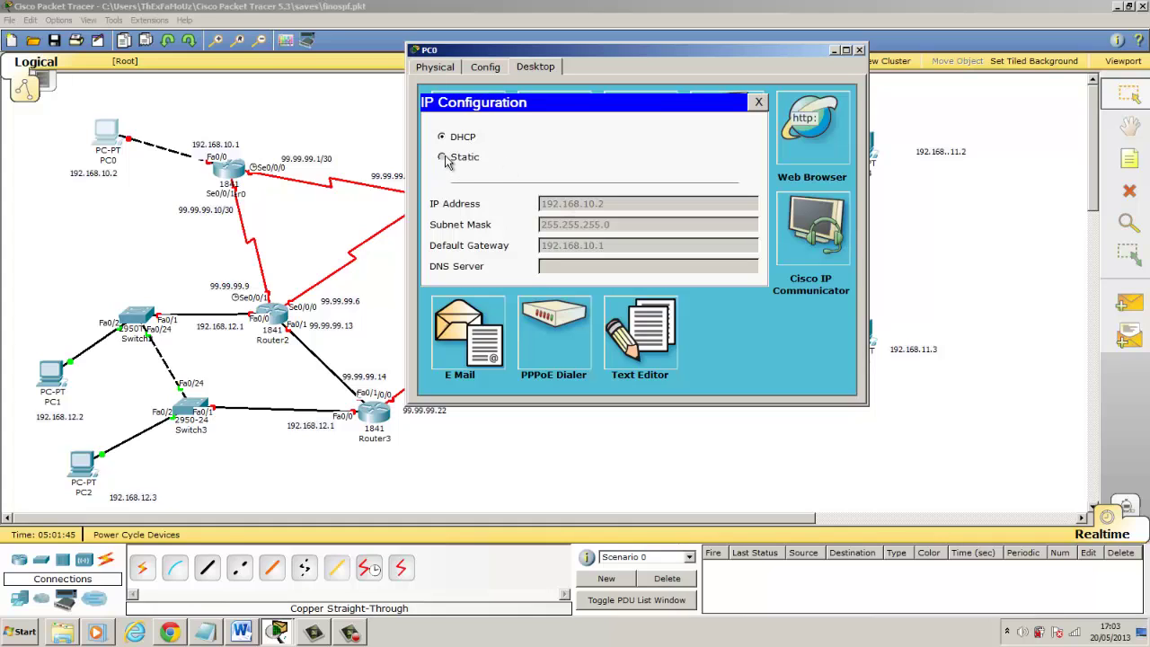
left_click(442, 156)
left_click(610, 205)
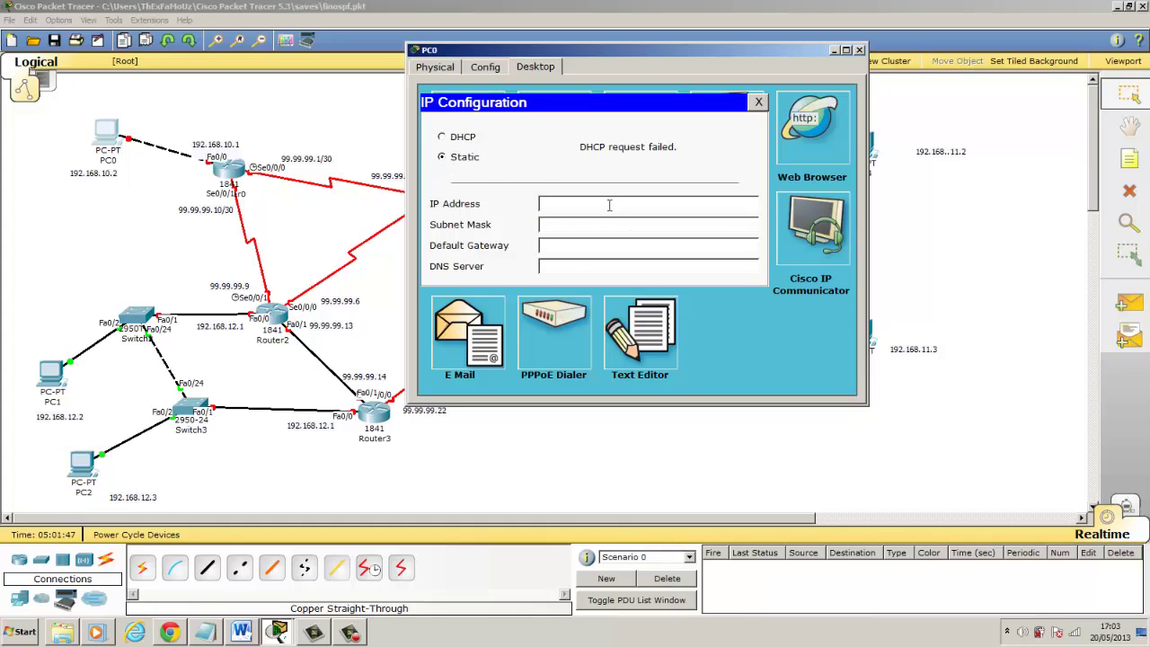
type("192.168.10.2")
key("Tab")
key("Tab")
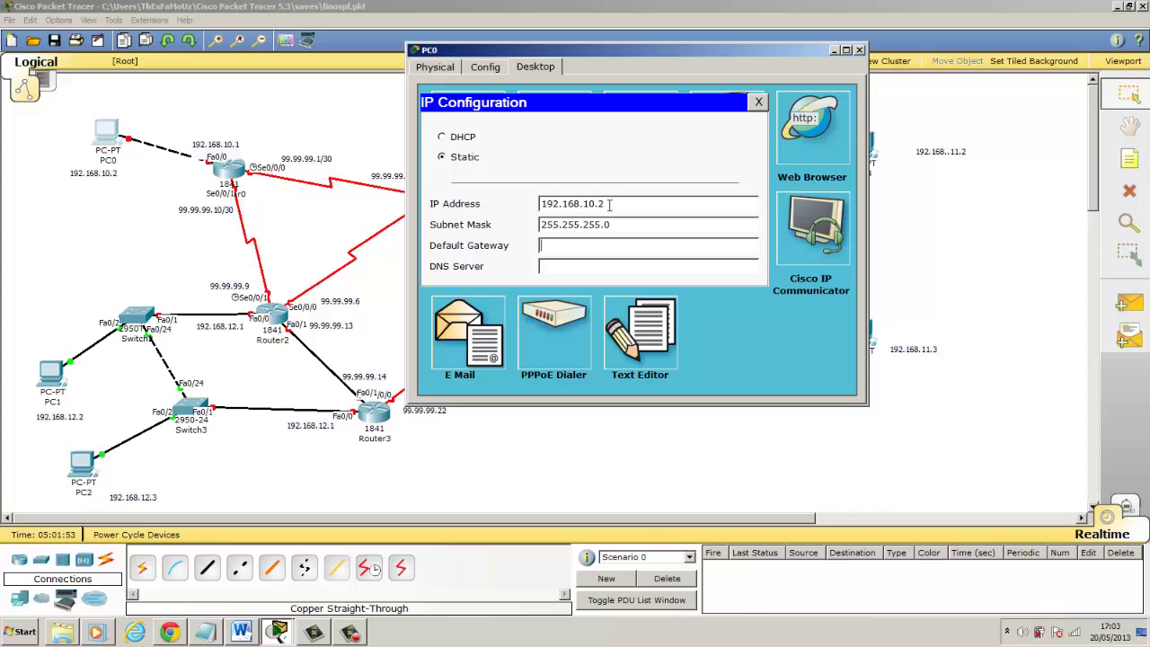
type("192.168.10.1")
left_click(758, 104)
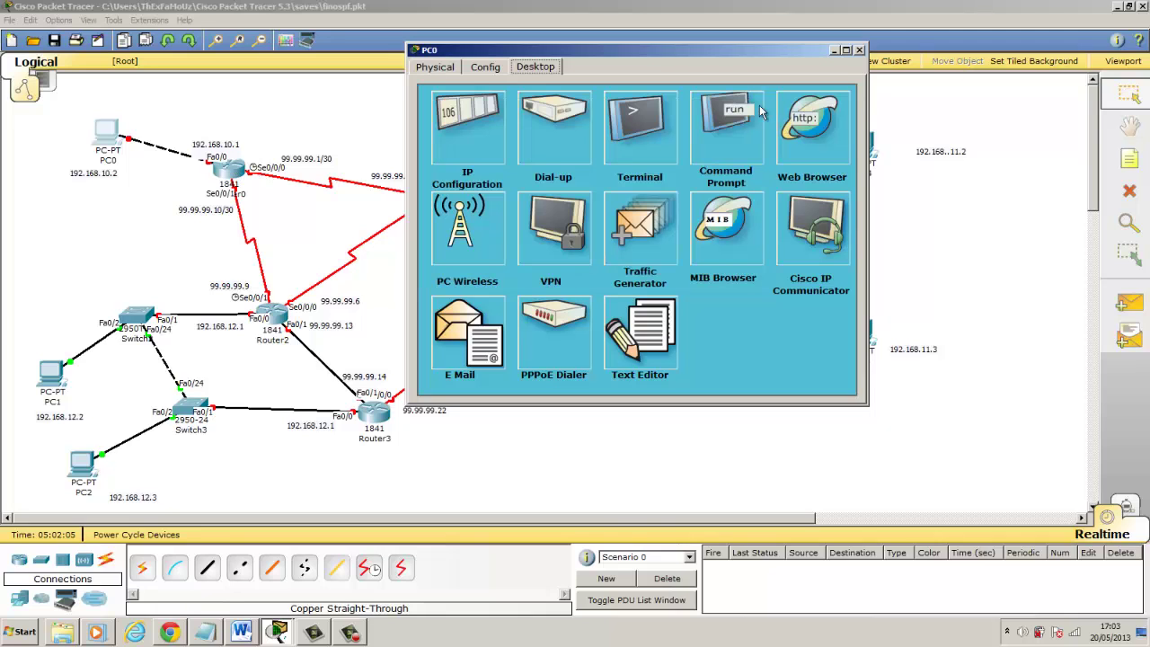
Close PC0, open Router0's CLI, skip initial setup and enter global configuration mode.
left_click(859, 50)
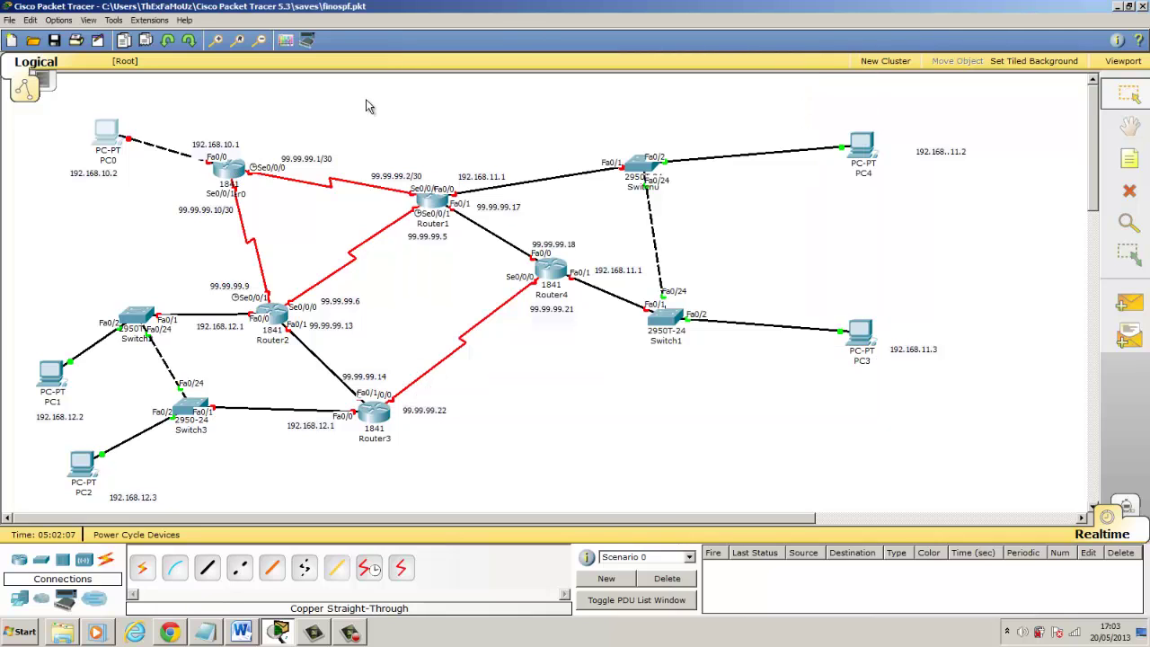
left_click(235, 171)
left_click_drag(255, 36, 816, 93)
left_click(732, 101)
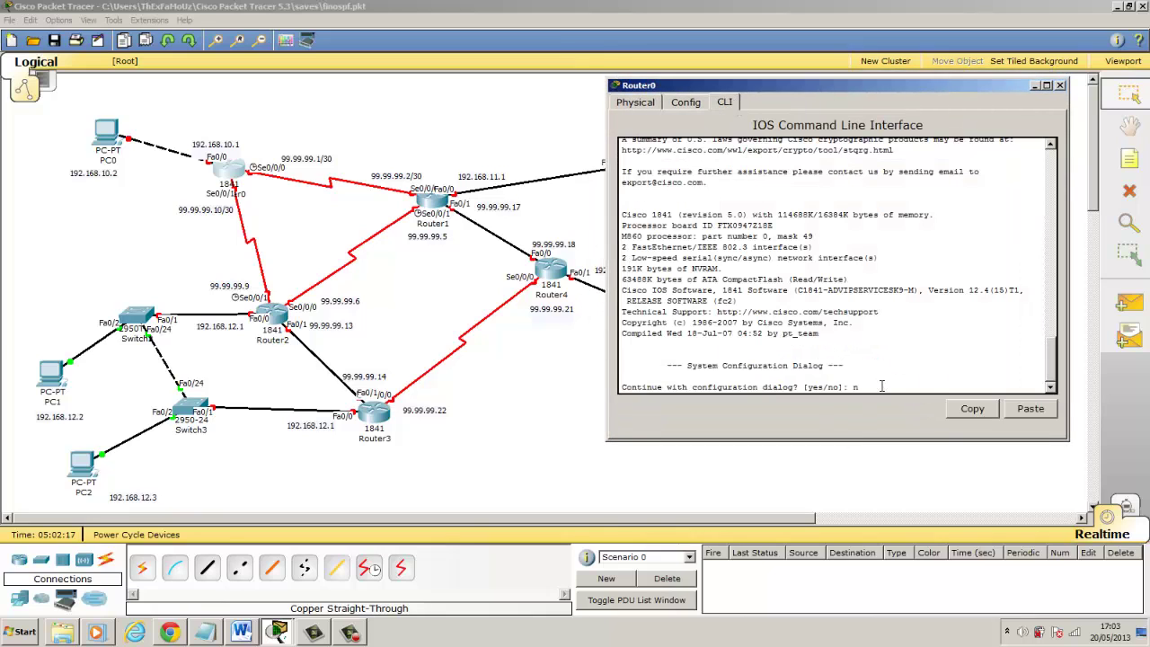
type("n")
key("Return")
key("Return")
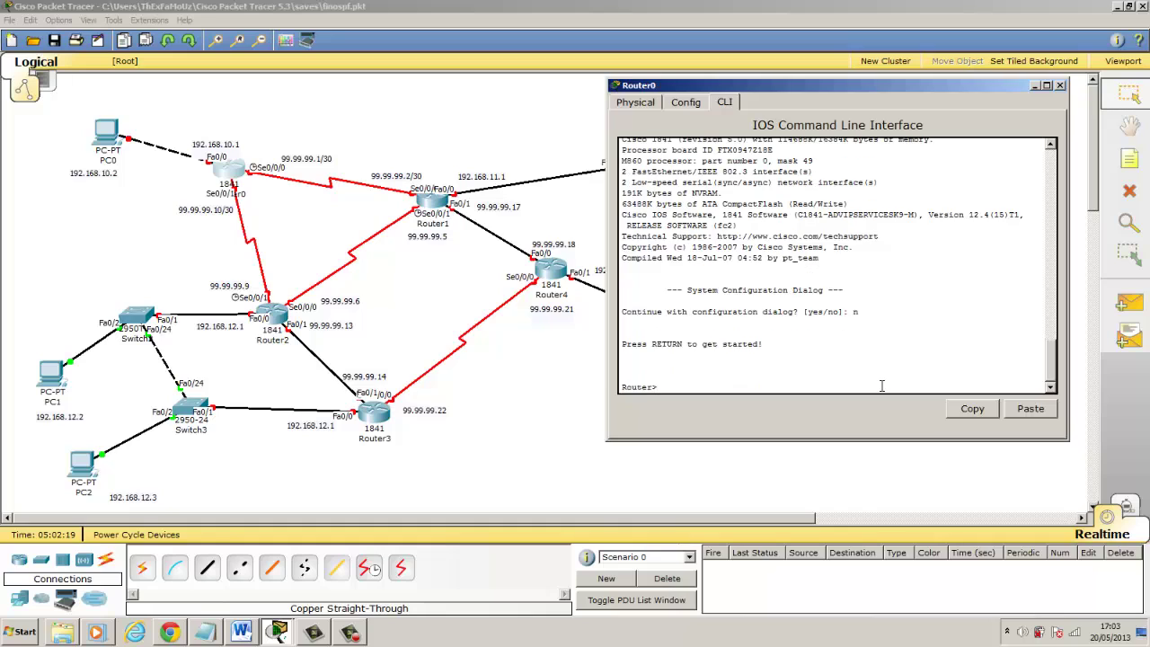
type("en")
key("Return")
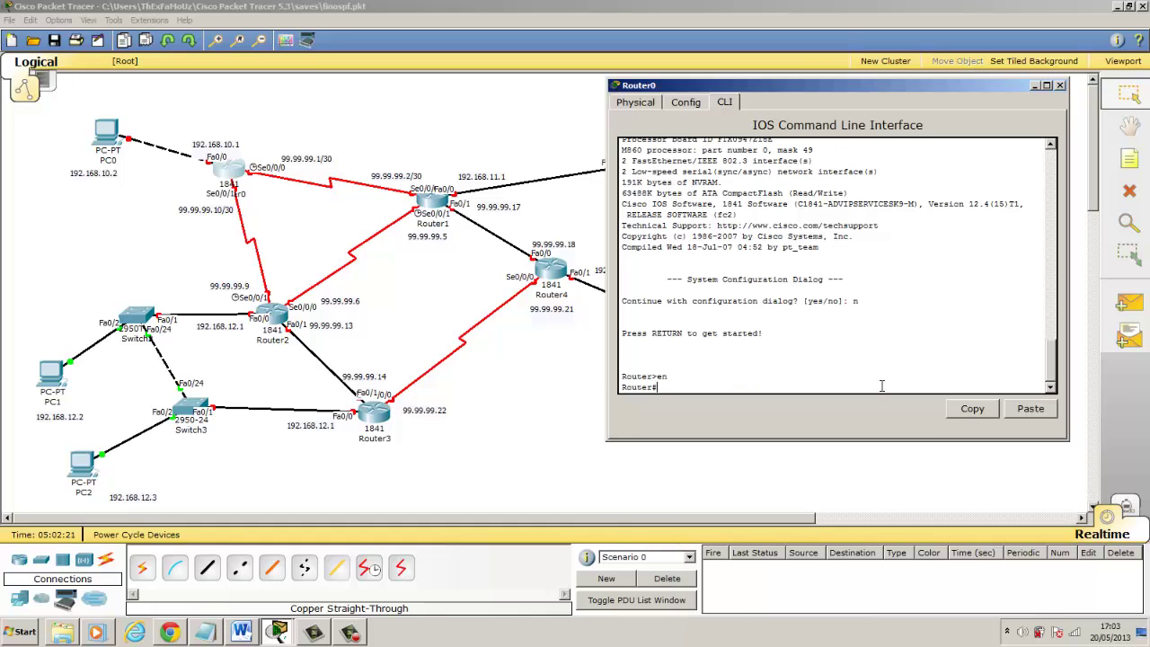
type("config t")
key("Return")
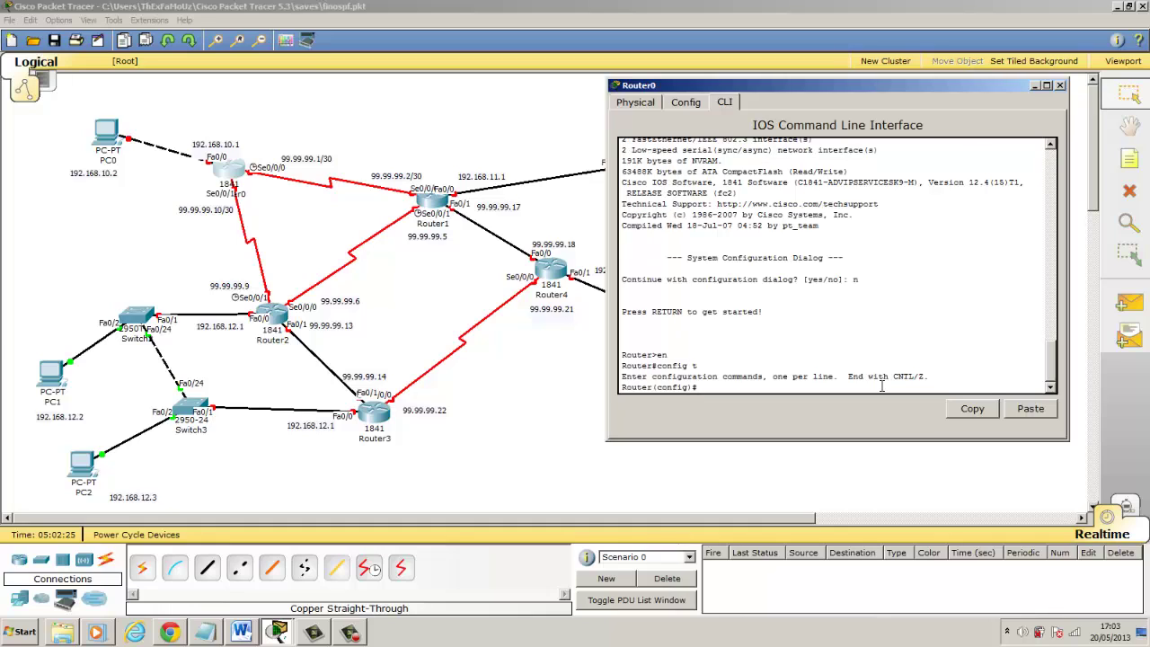
Assign 192.168.10.1 255.255.255.0 to Router0's FastEthernet0/0 and enable it with no shutdown.
type("int fa")
key("Tab")
type("0/0")
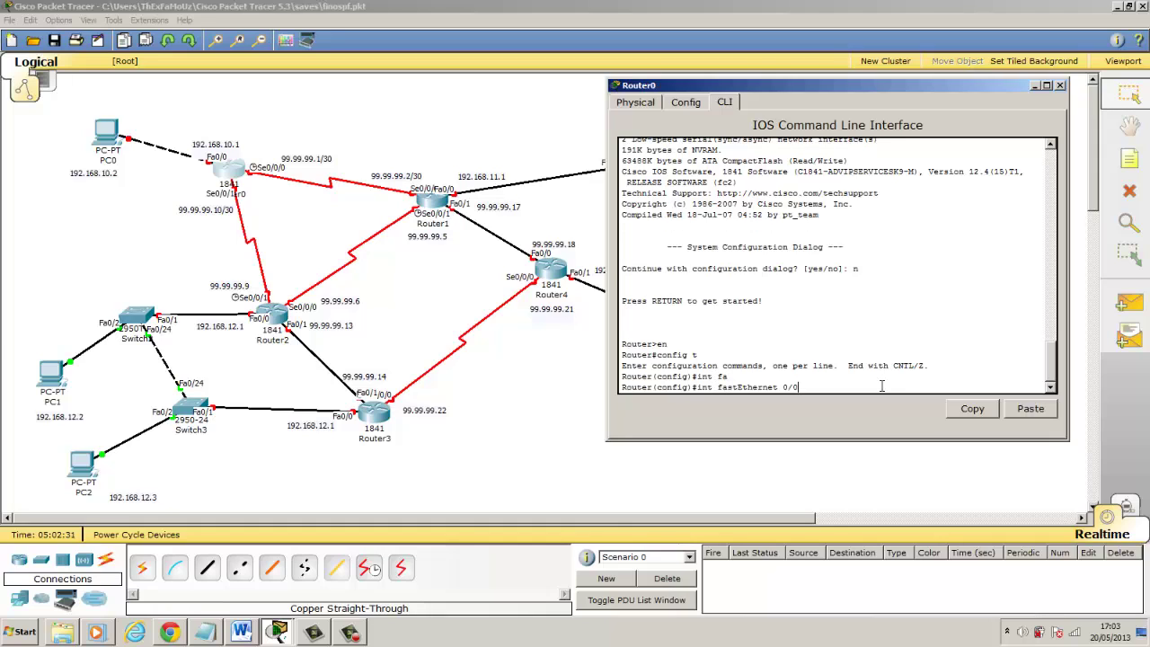
key("Return")
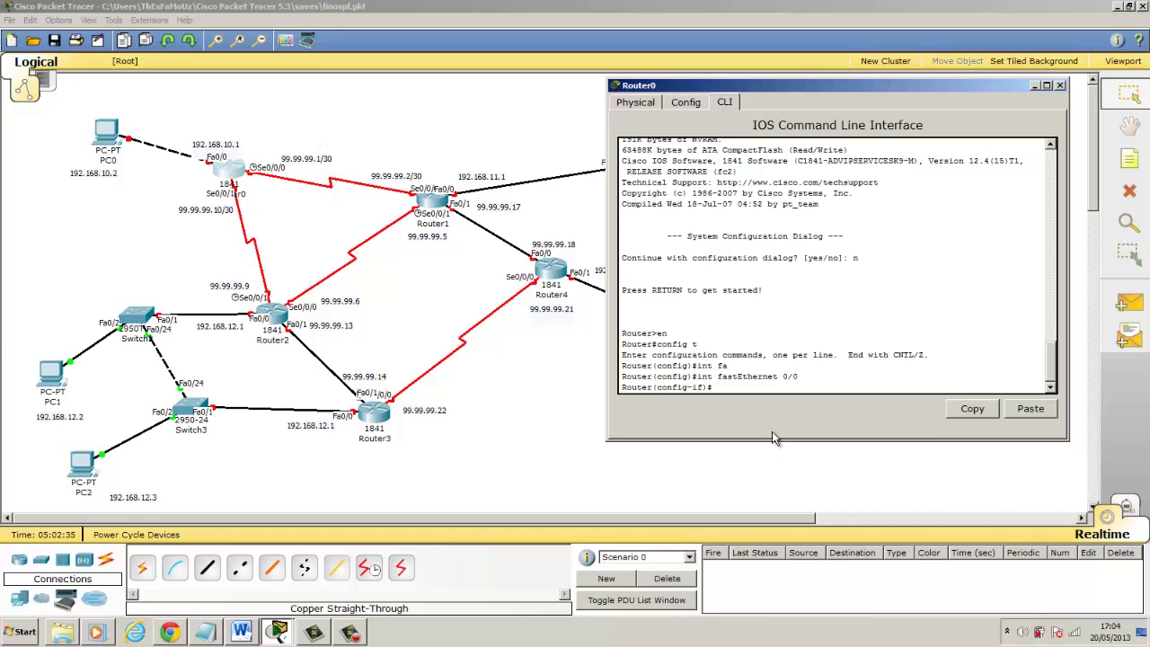
type("ip add 192.168.10.1 255")
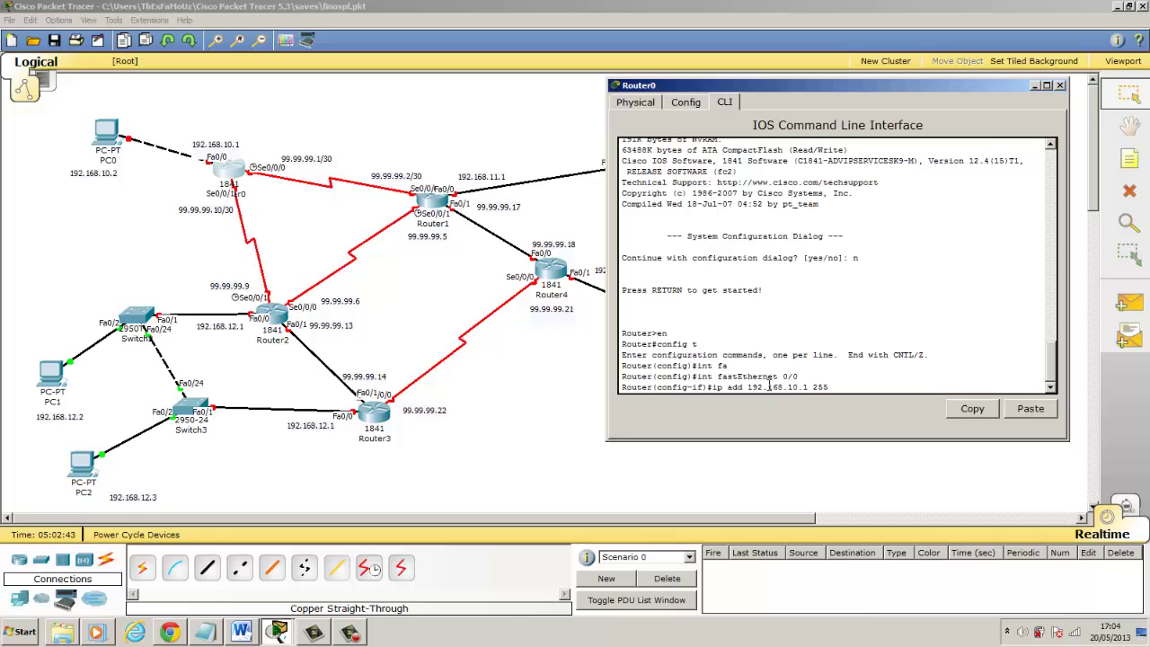
type(".255.255.0")
key("Return")
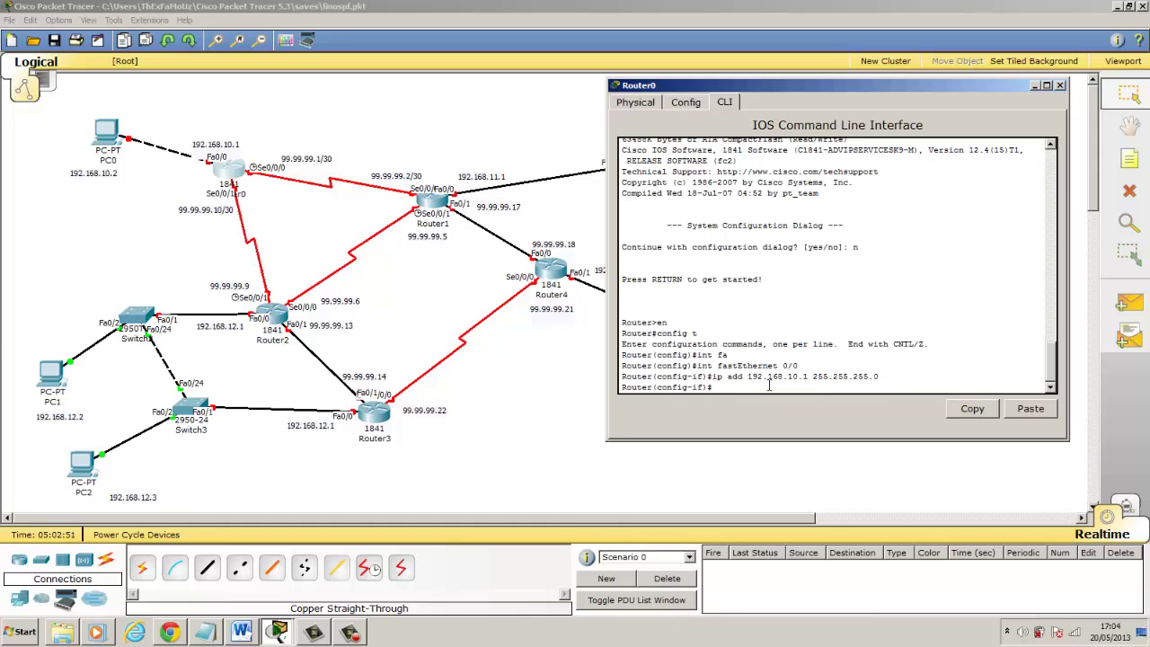
type("no sh")
key("Return")
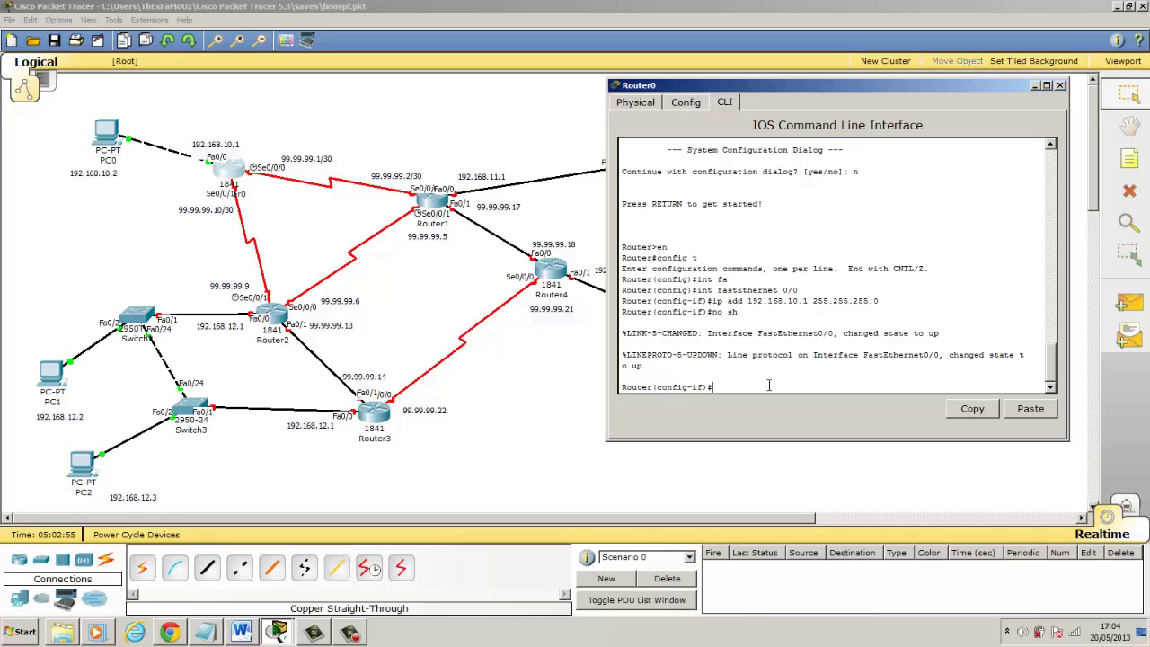
Address Router0's Serial0/0/0 as 99.99.99.1 255.255.255.252, enable it, and exit the interface.
type("exit")
key("Return")
type("int ")
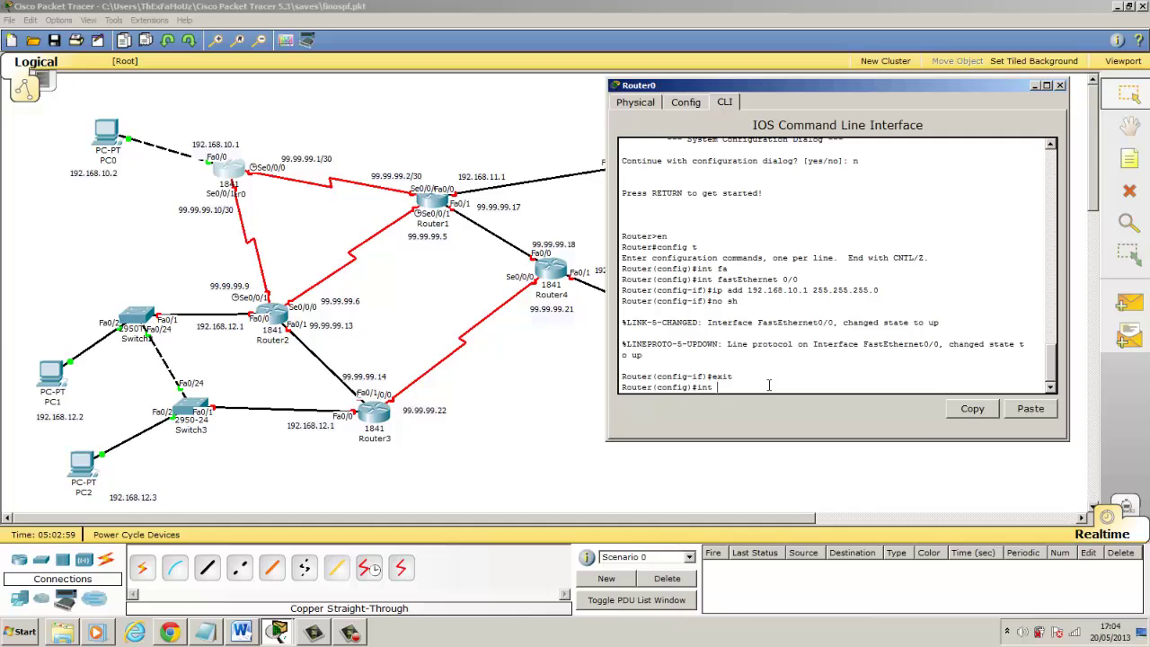
type("s0/0/0")
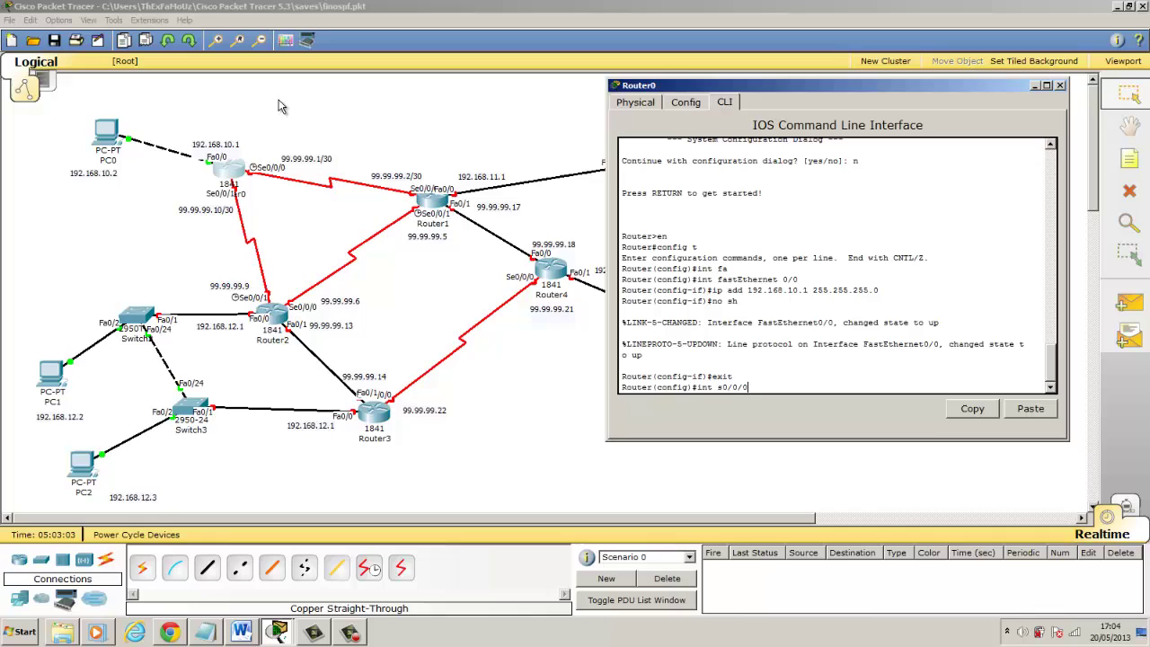
key("Return")
type("ip ")
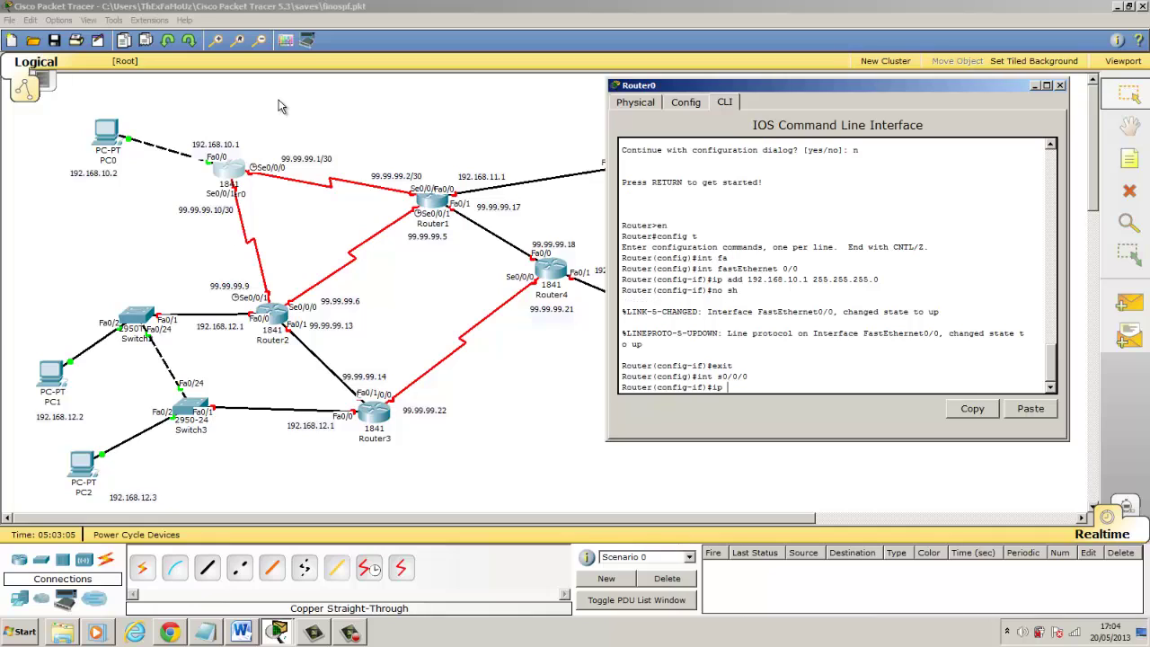
type("add 99.99.99.1 255.255.255.")
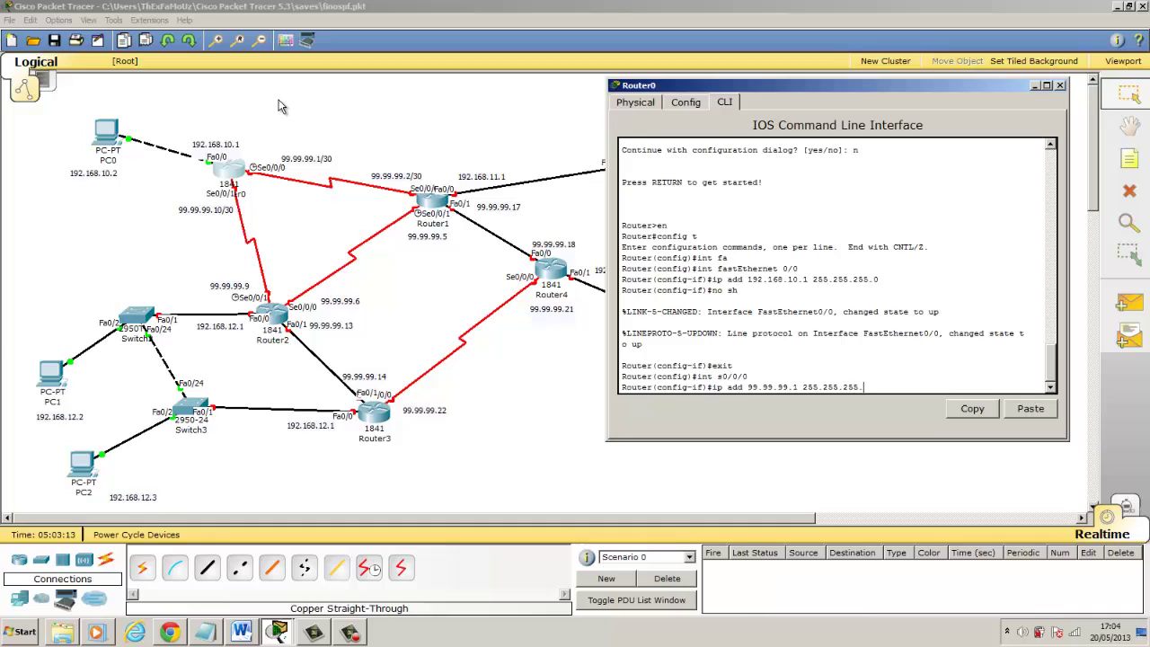
type("252")
key("Return")
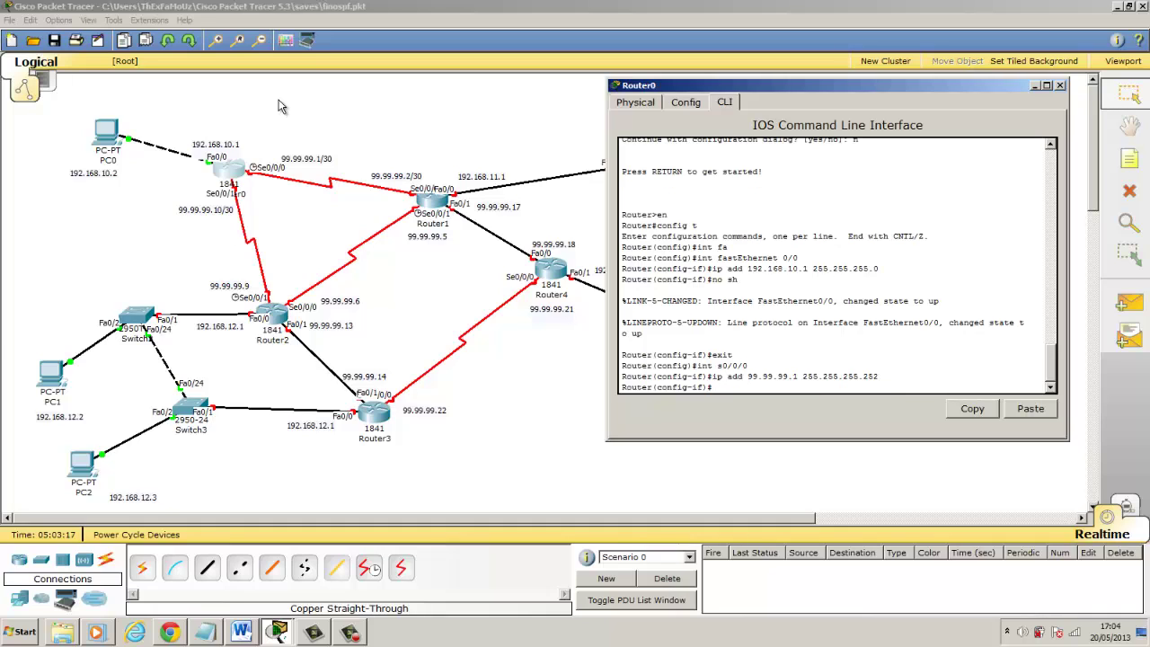
type("no sh")
key("Return")
type("exit")
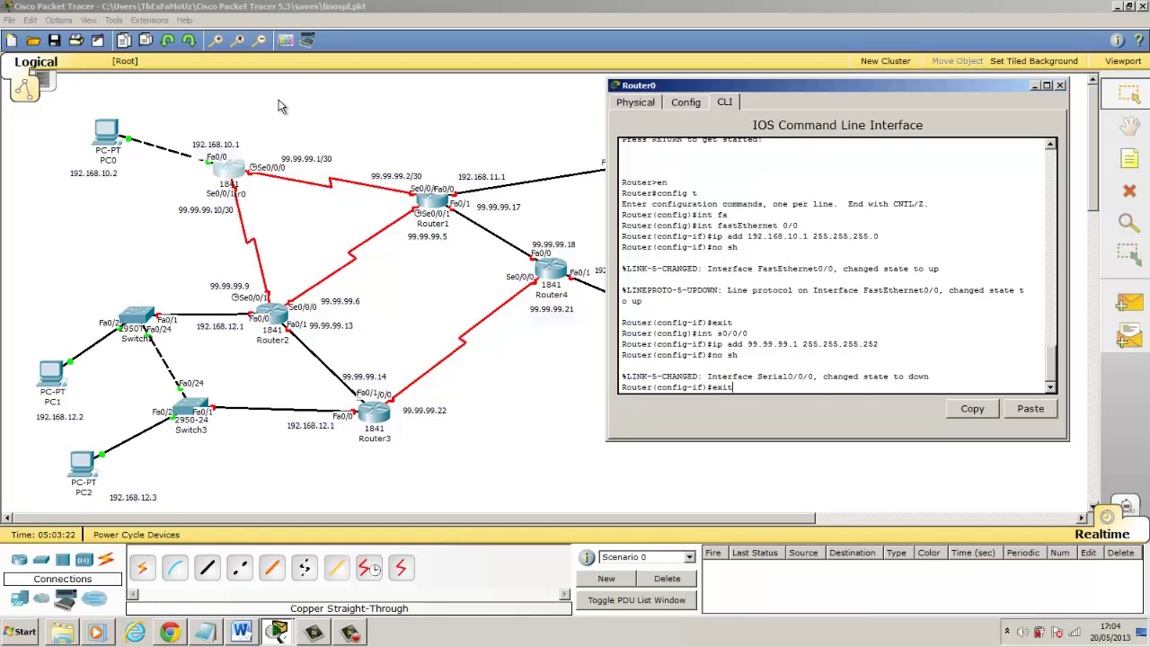
key("Return")
Enter configuration for Router0's Serial0/0/1 after correcting the interface name.
type("int")
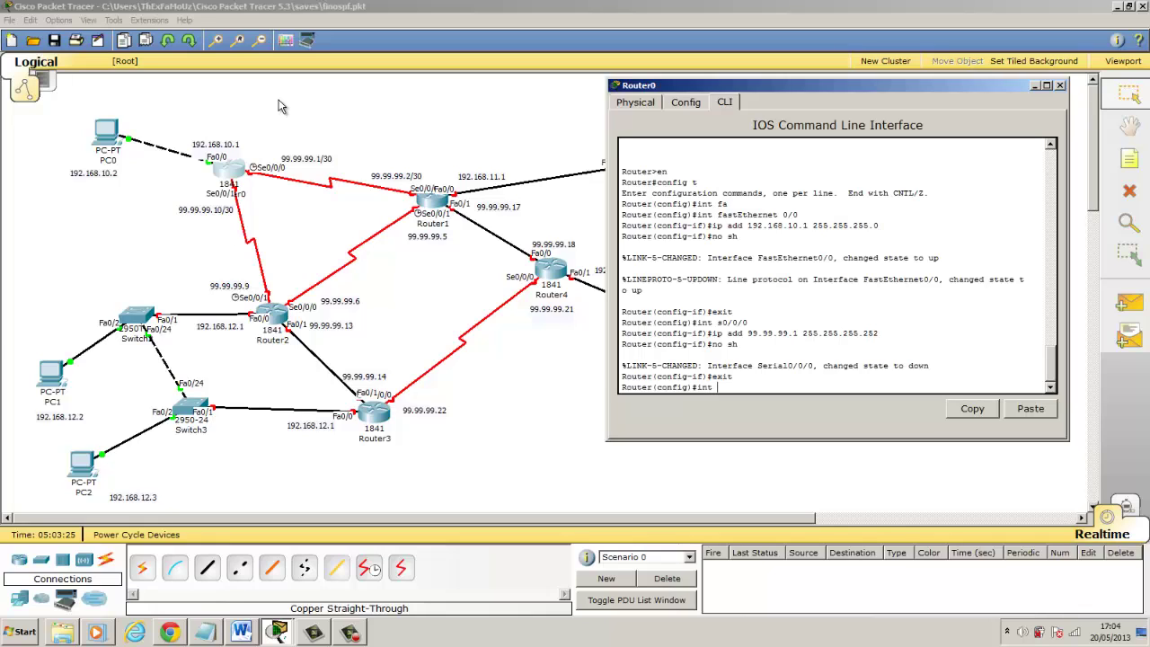
type(" 0/0/1")
key("Return")
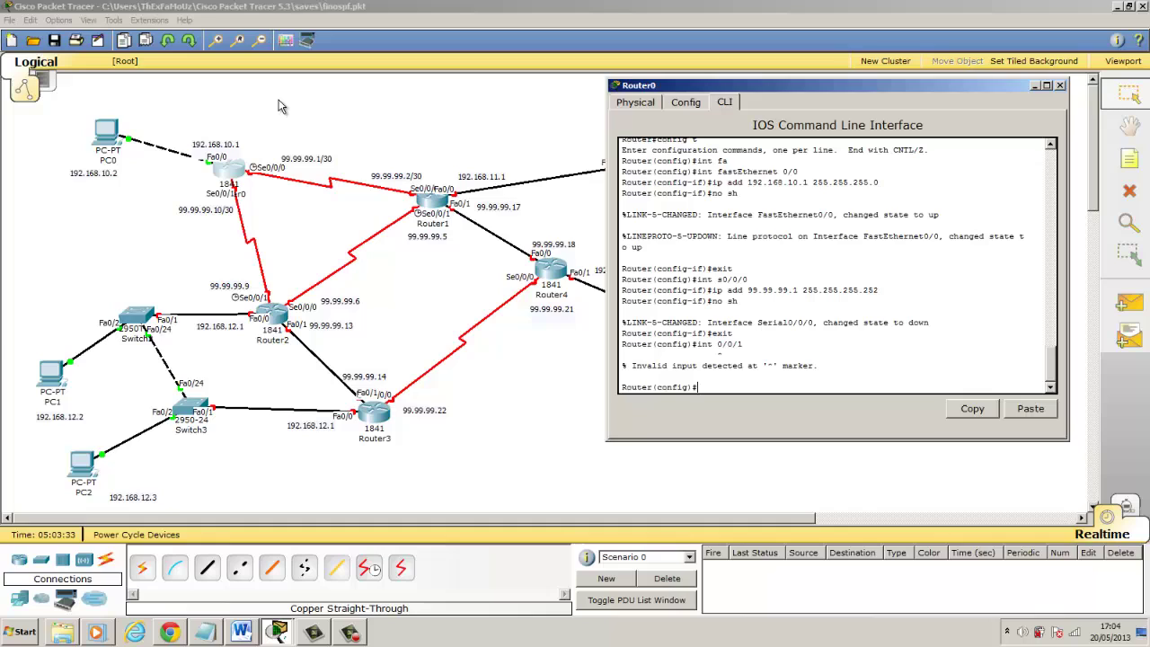
type("int s1")
key("Tab")
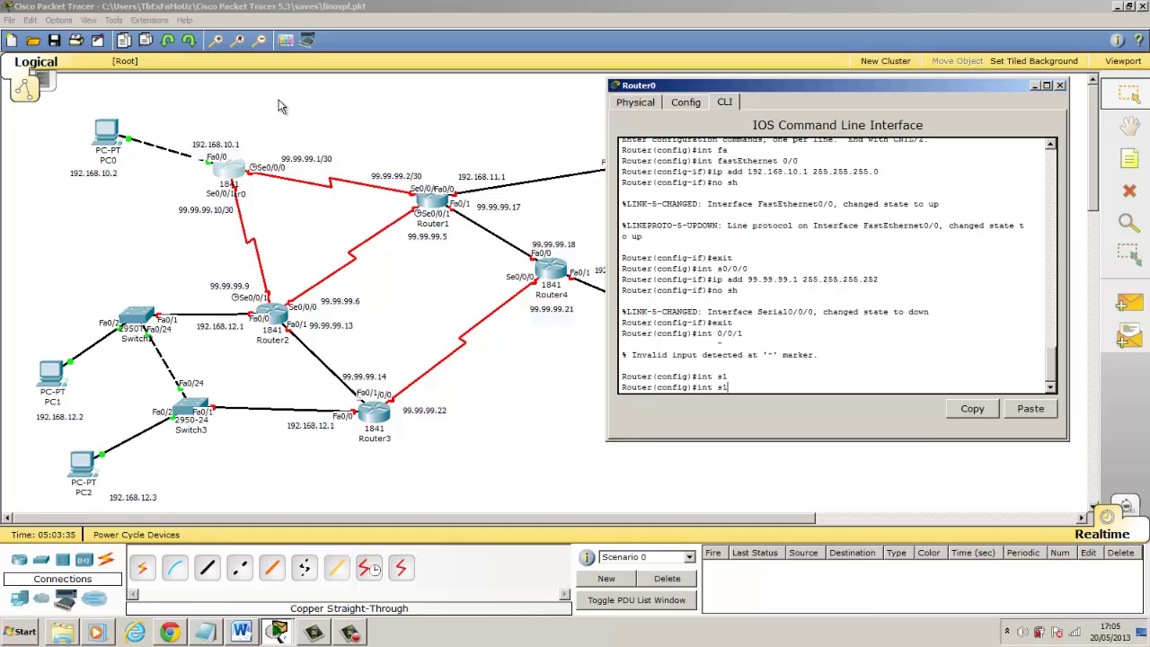
key("BackSpace")
key("Tab")
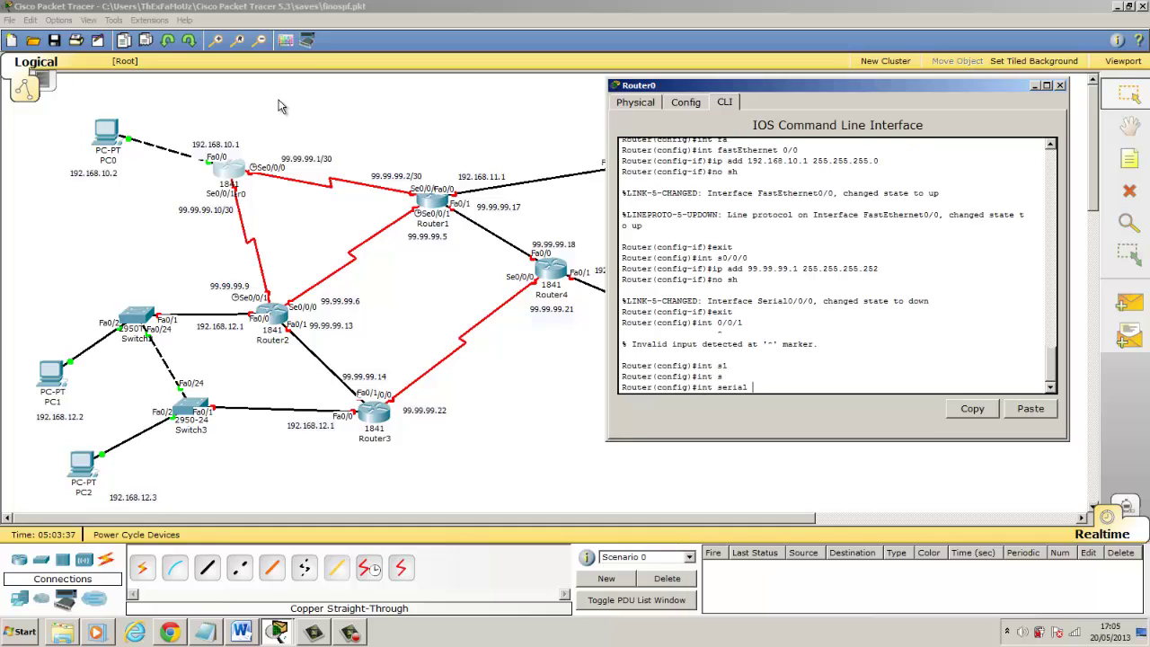
type("0/0/1")
key("Return")
Assign 99.99.99.10 255.255.255.252 to Serial0/0/1, copying the corrected address command for reuse.
type("ip")
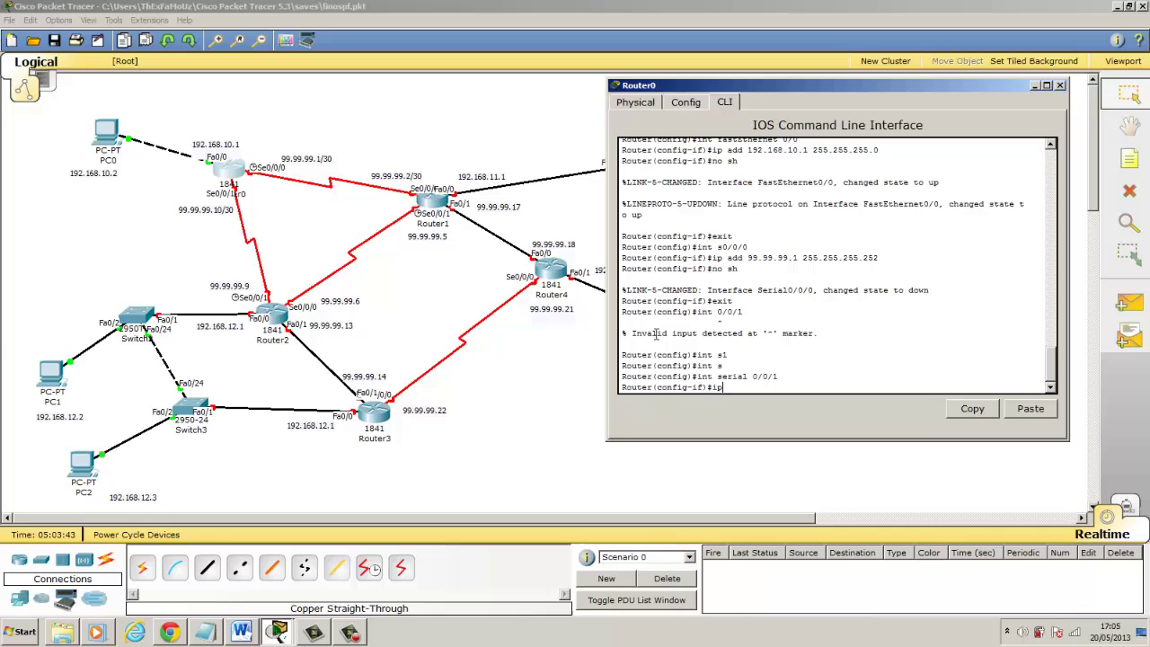
type(" 99.99.99.19")
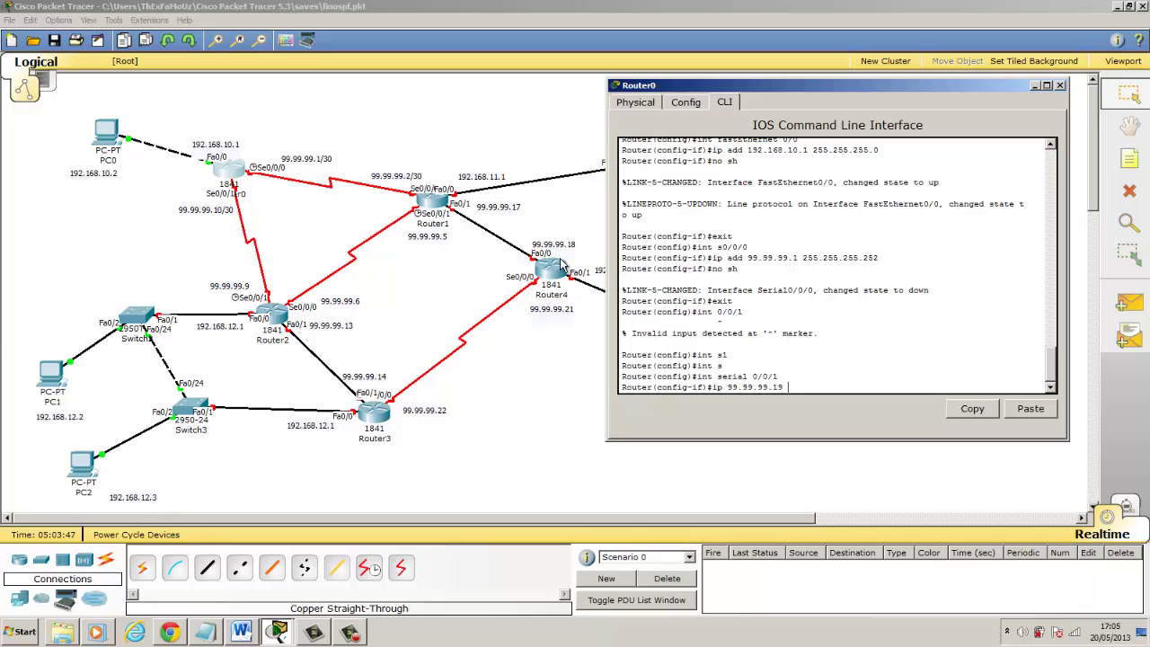
key("BackSpace")
type("0 255.255.252.0")
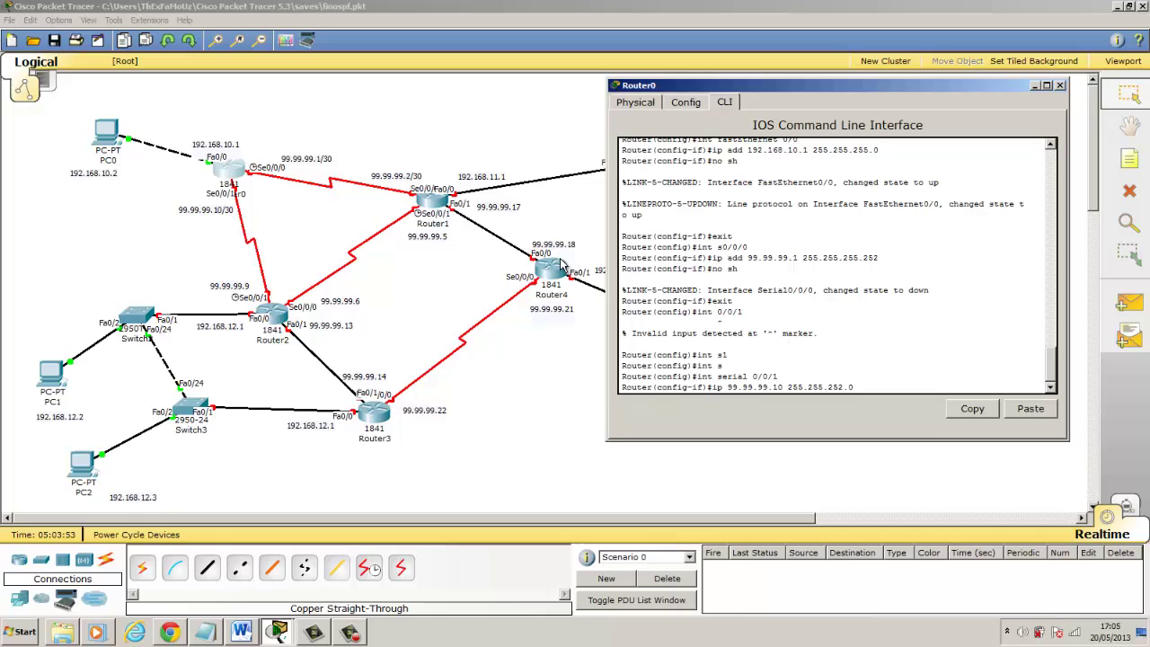
key("BackSpace")
key("BackSpace")
type("5.252")
key("Return")
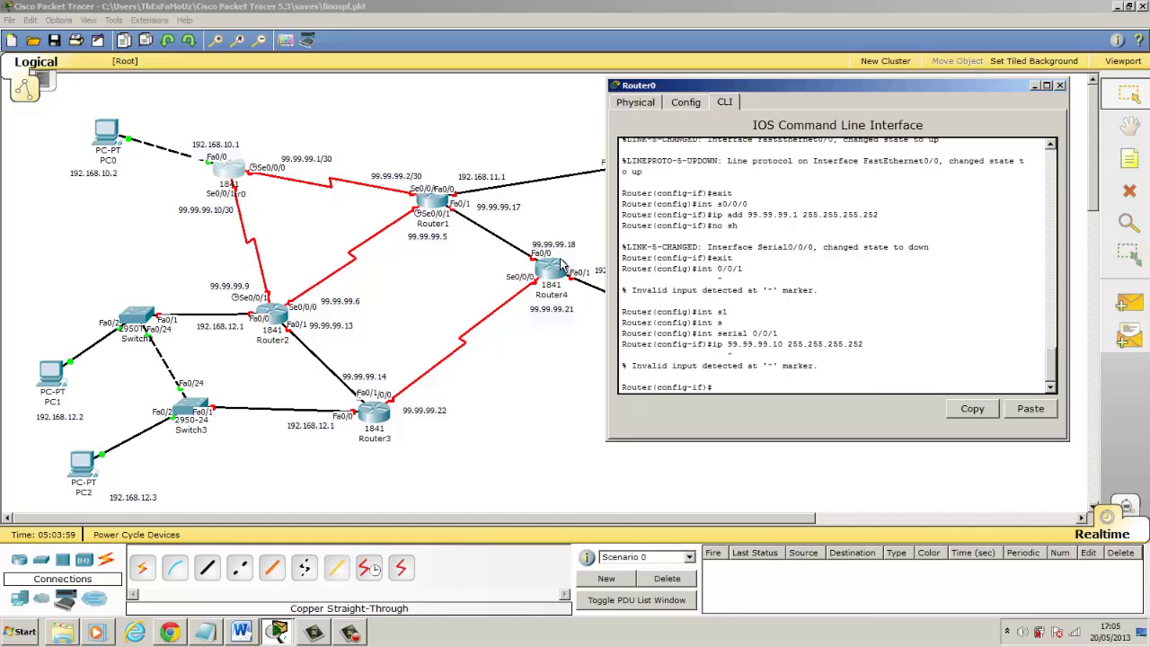
key("Up")
type("add")
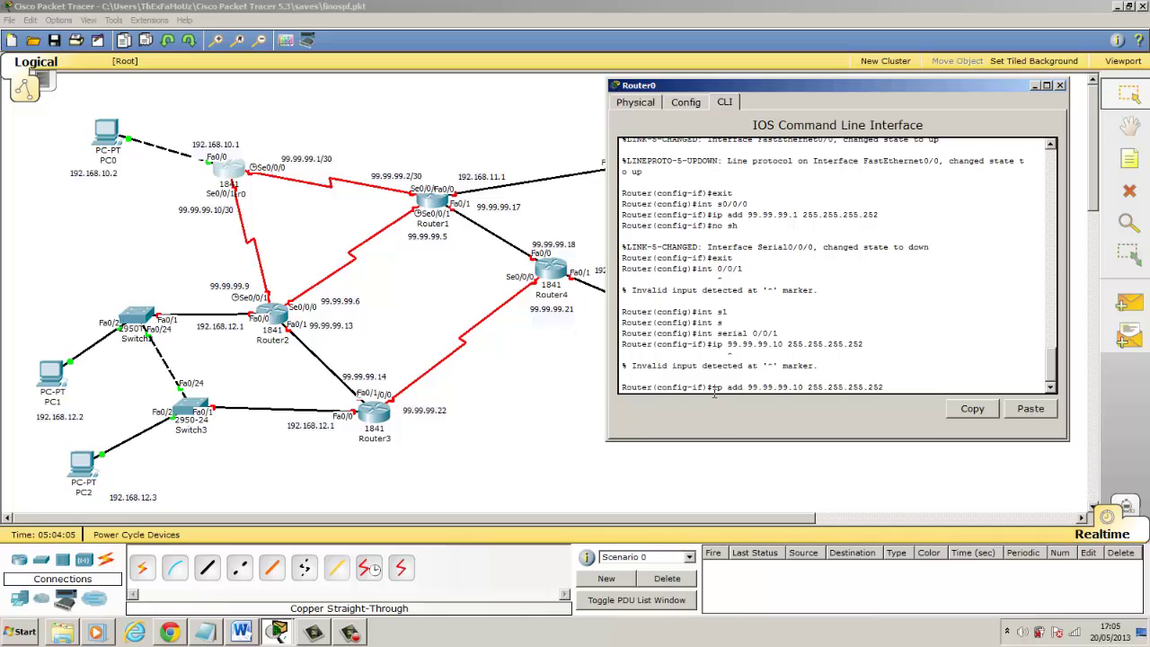
left_click_drag(712, 387, 902, 393)
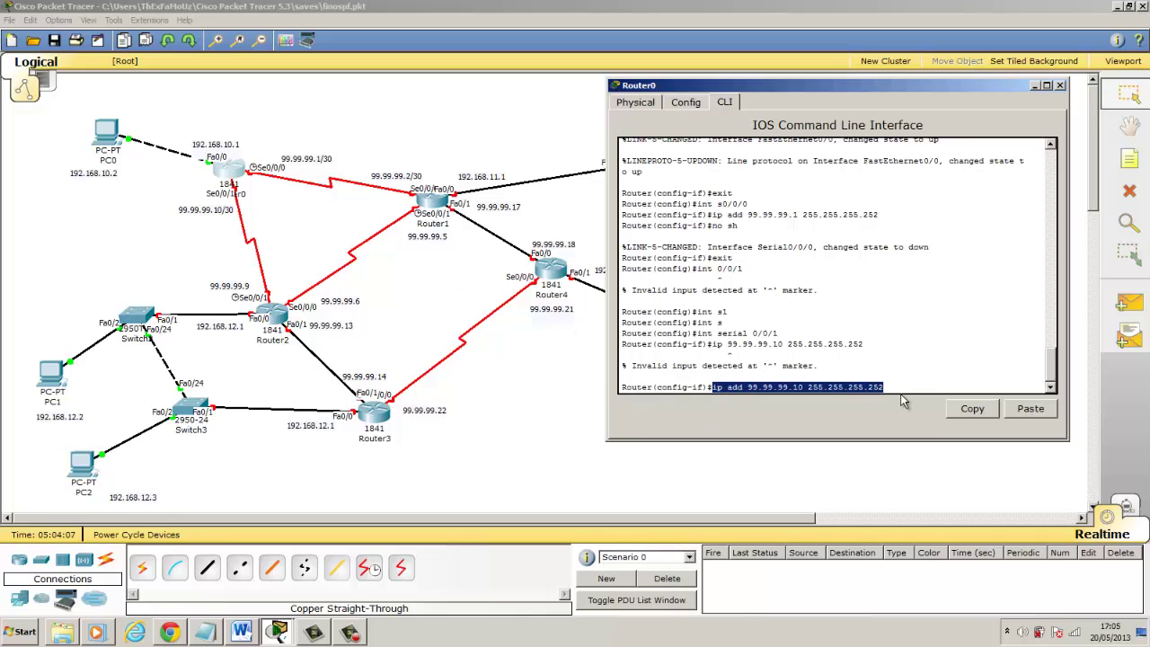
left_click(982, 409)
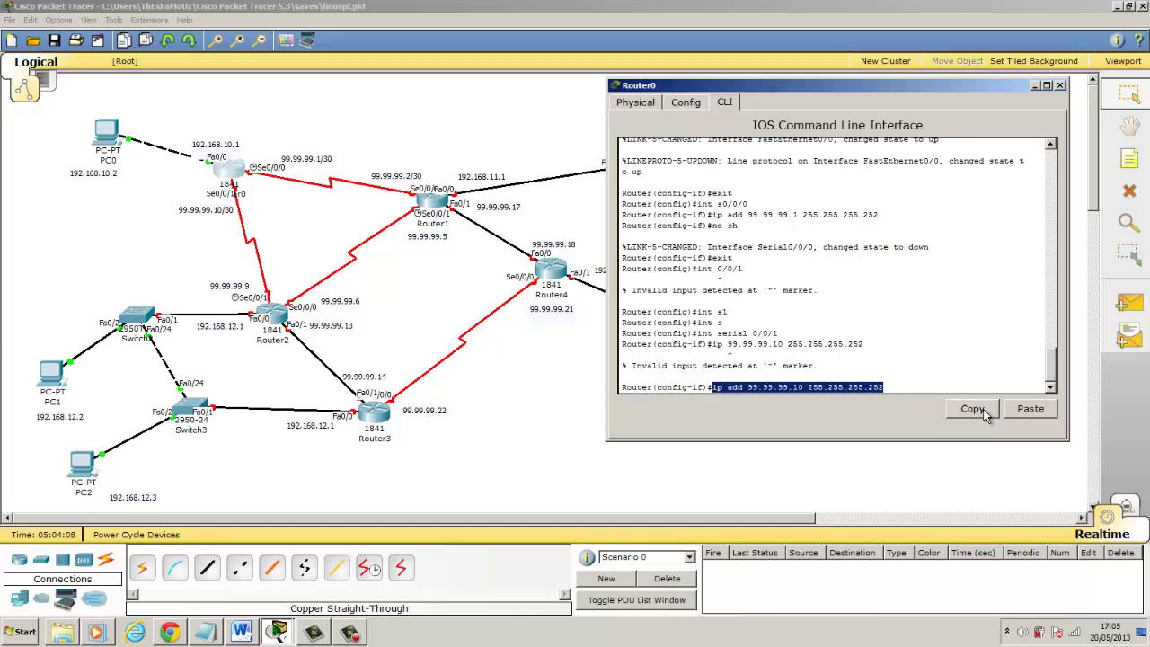
left_click(905, 387)
key("Return")
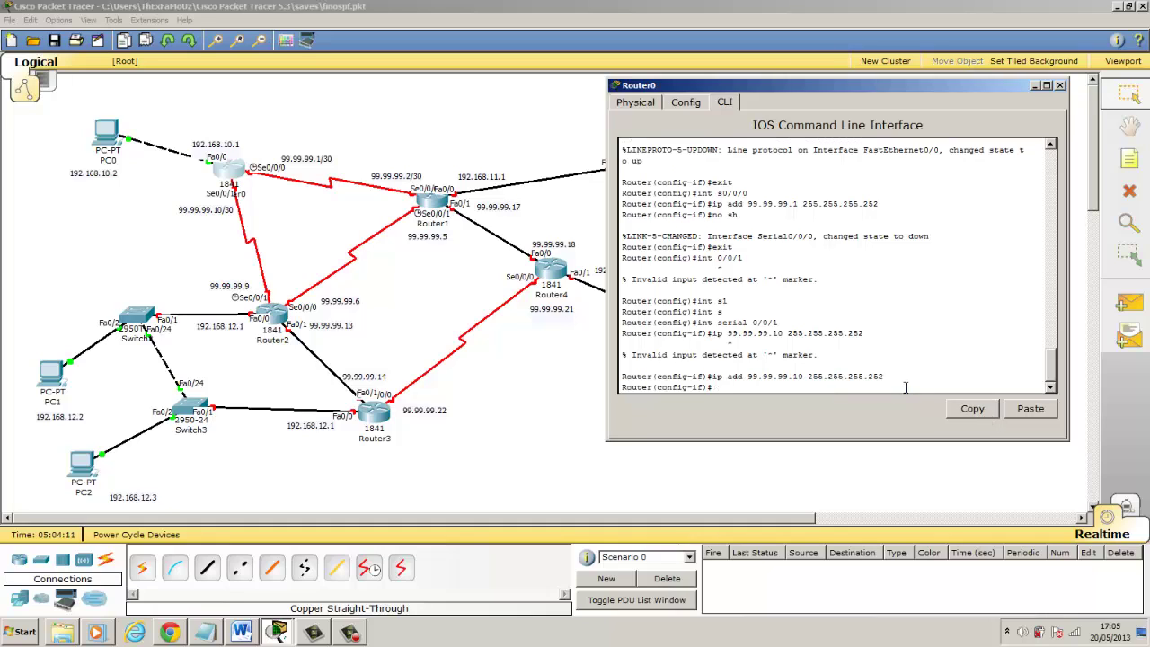
Enable Serial0/0/1 with no shutdown and close Router0's window.
type("no sh")
key("Return")
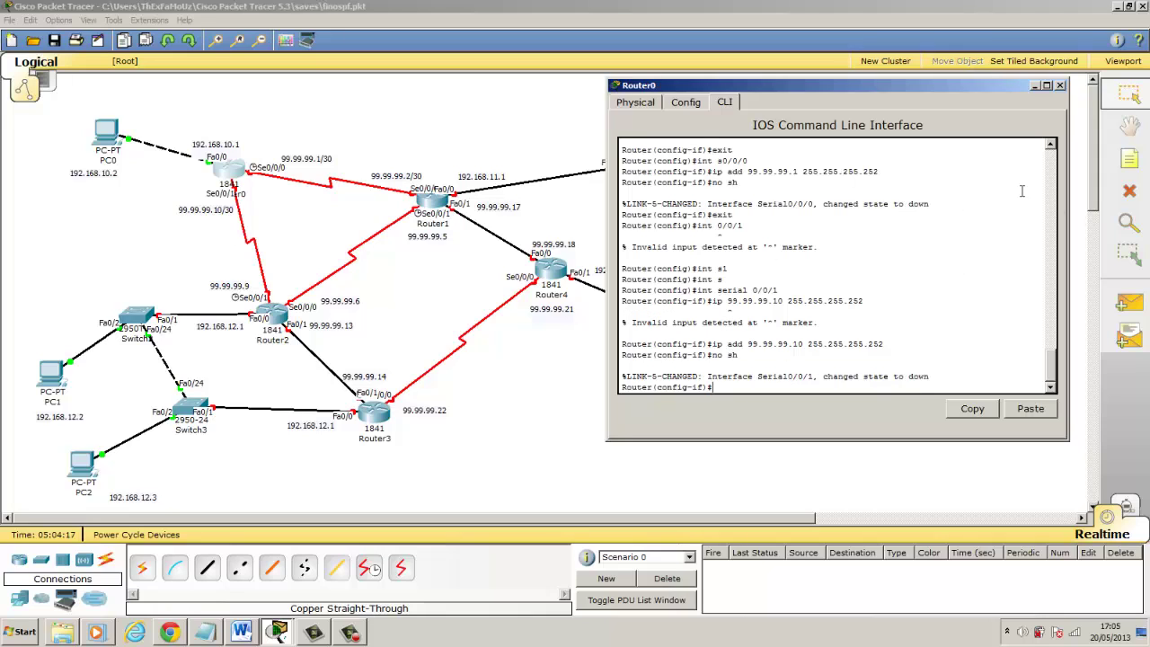
left_click(1060, 85)
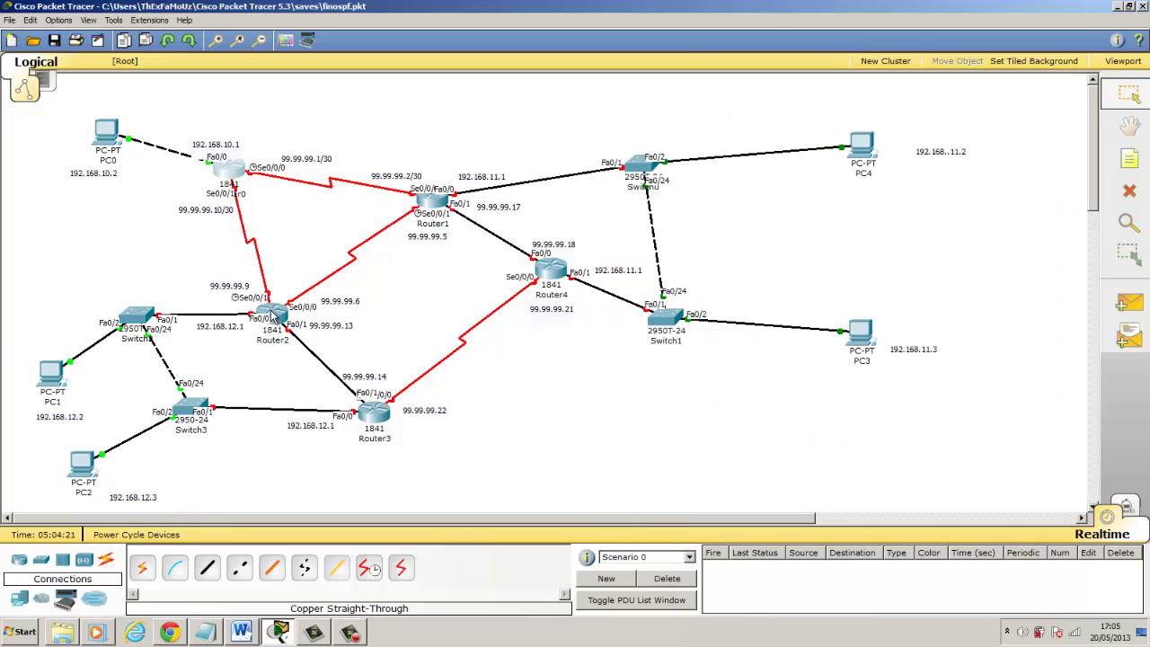
Open Router2's CLI, skip initial setup and enter global configuration mode.
mouse_move(423, 226)
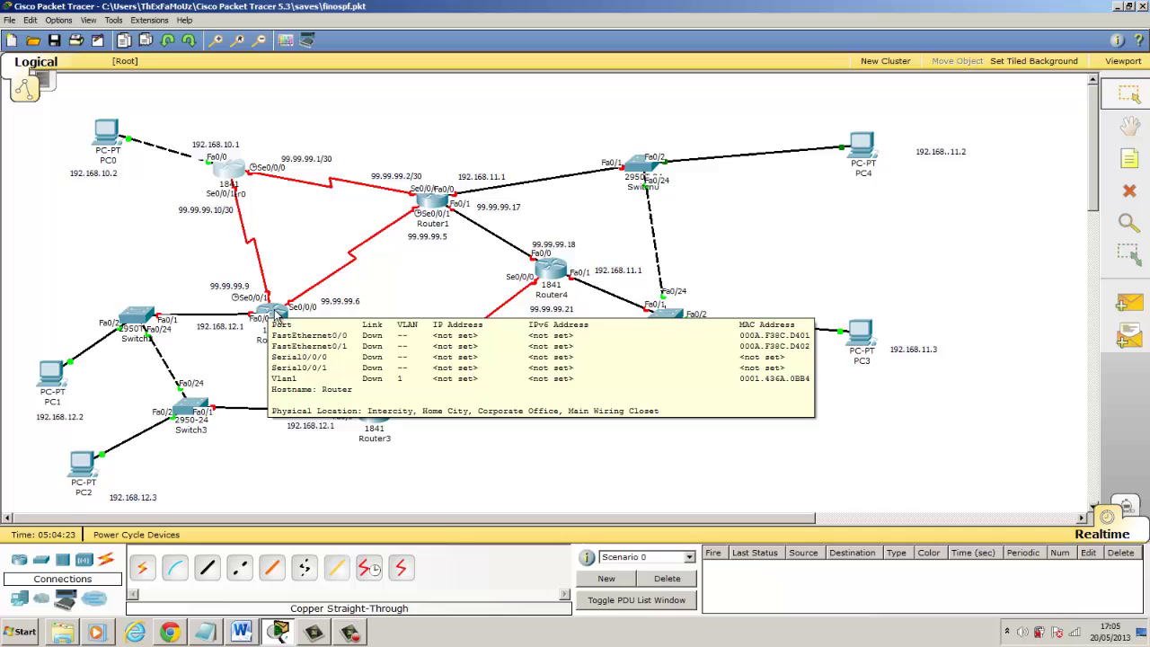
left_click(274, 312)
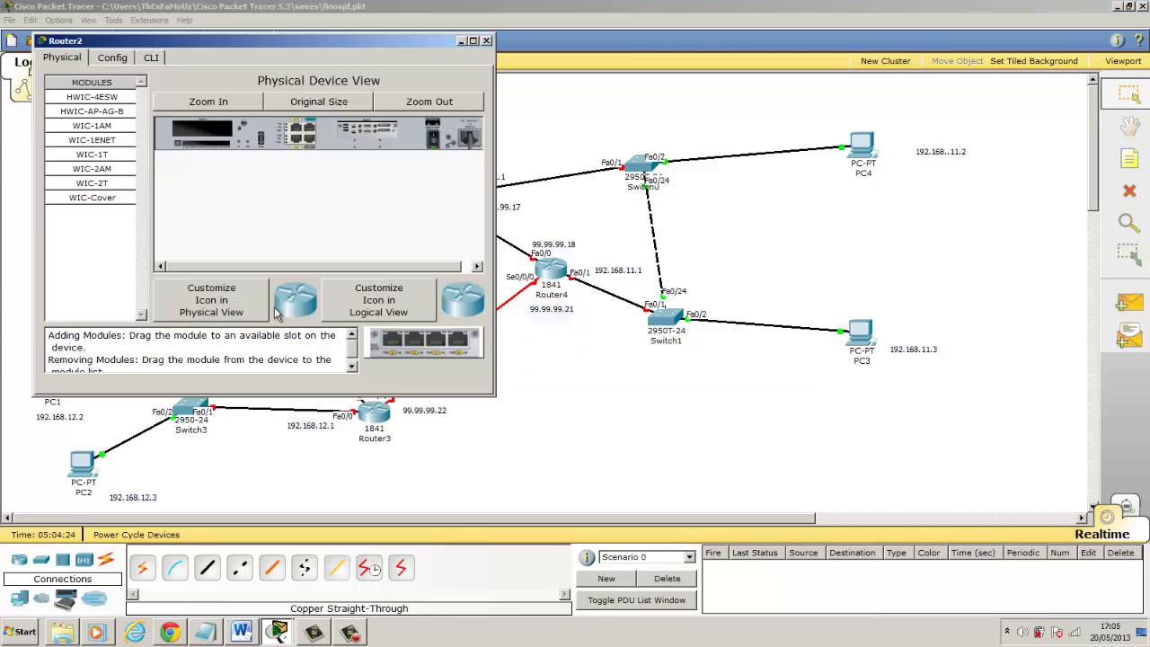
left_click(152, 58)
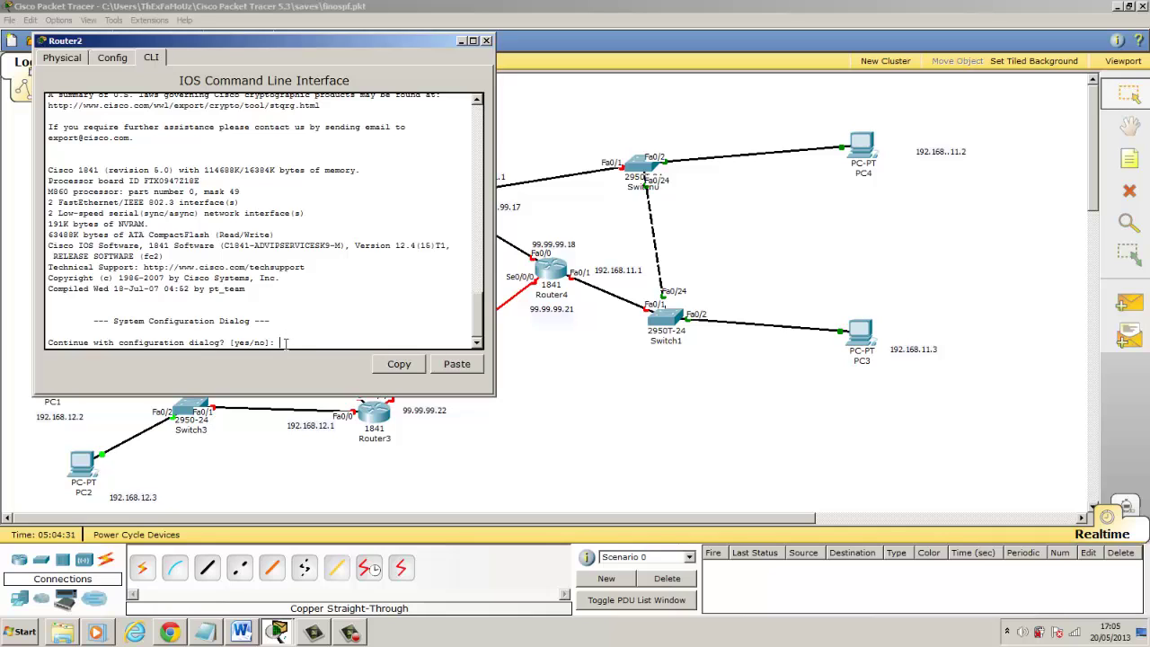
type("n")
key("Return")
key("Return")
key("Return")
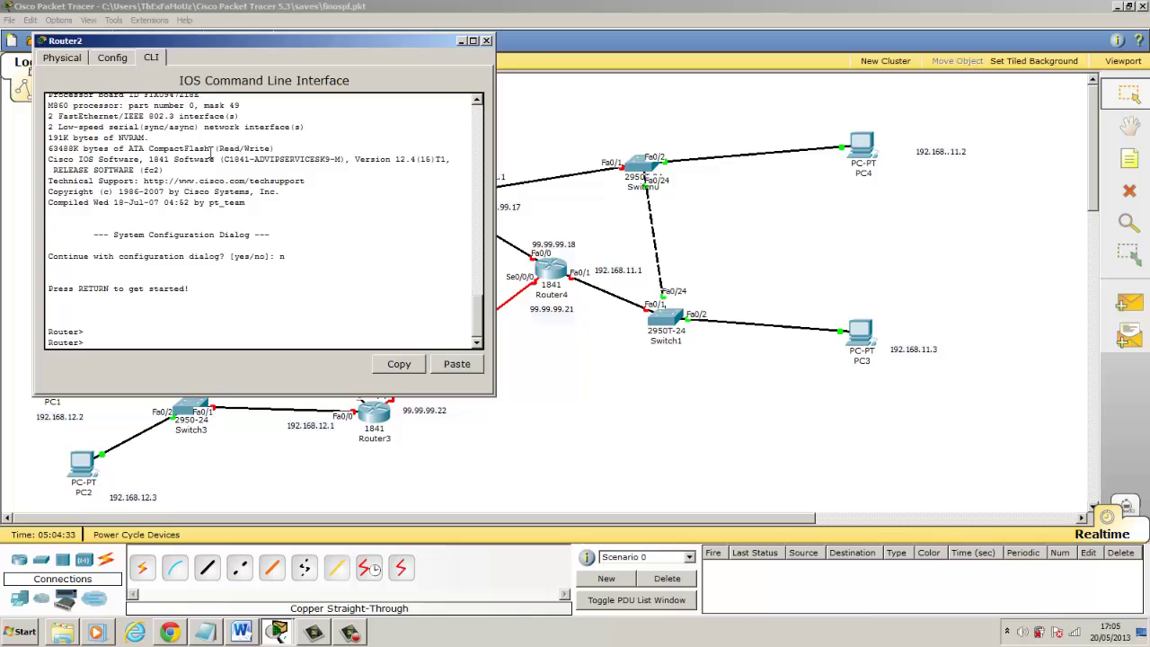
left_click_drag(220, 40, 787, 61)
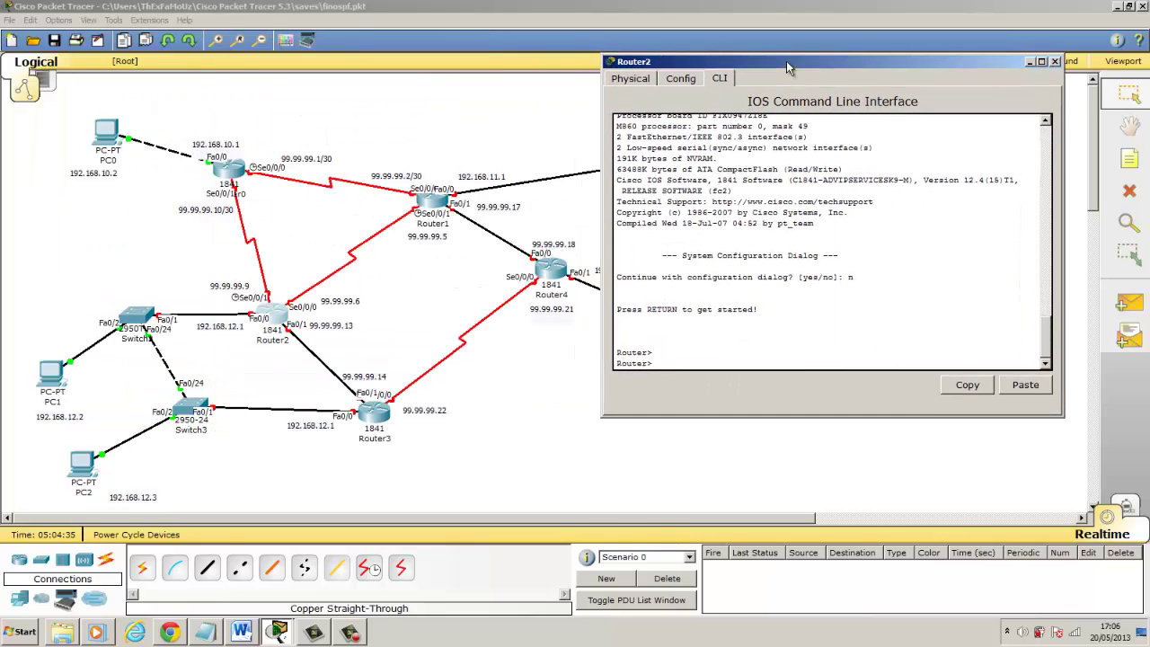
type("en")
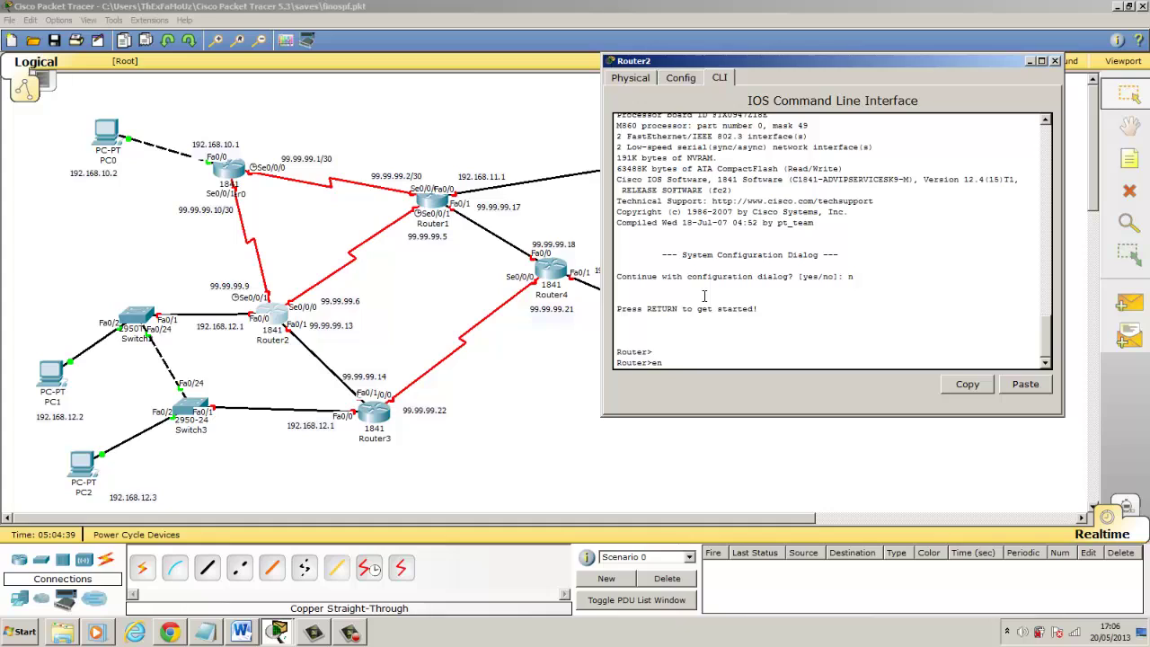
key("Return")
type("conf")
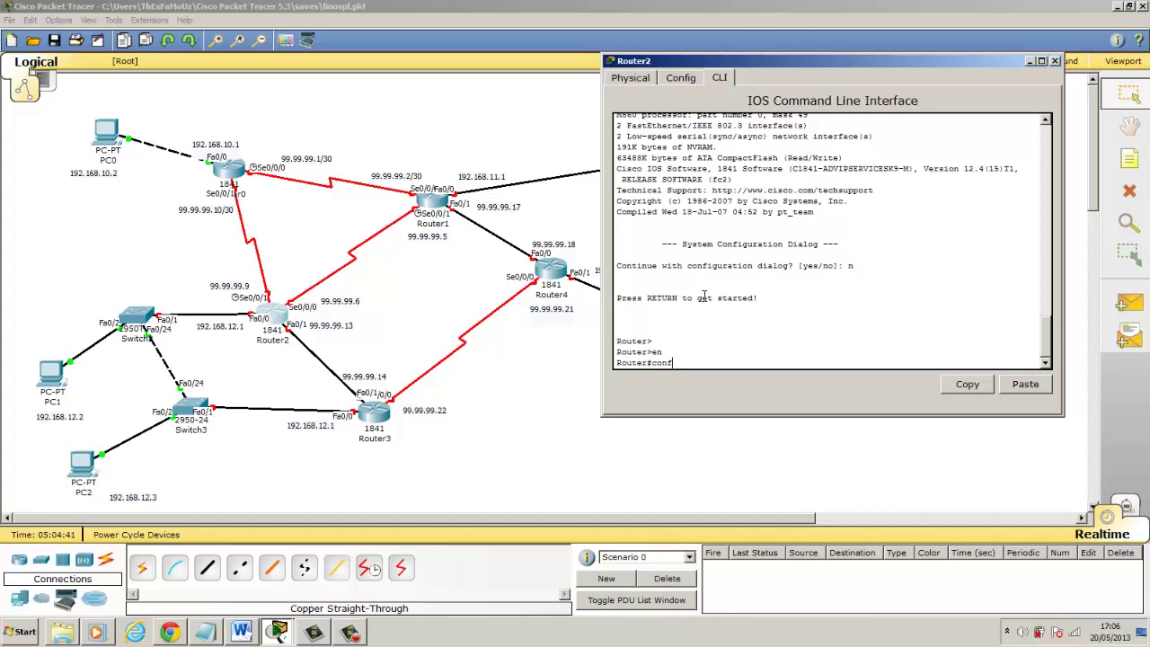
type("ig t")
key("Return")
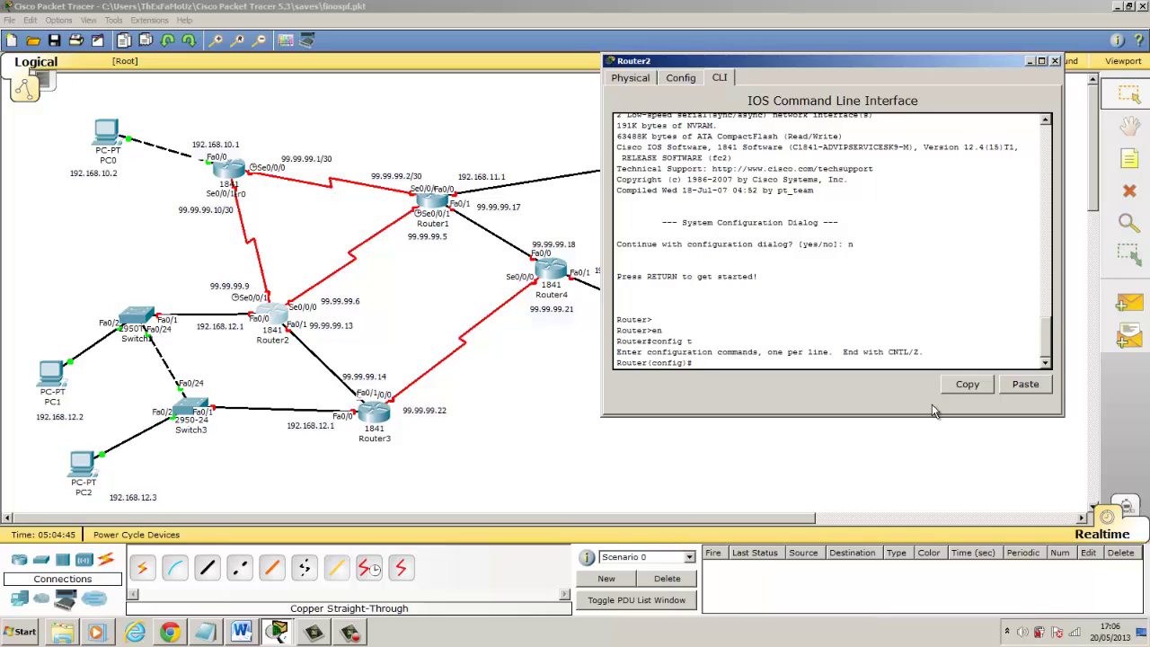
Paste the saved address command, edited to 99.99.99.9, at the global configuration prompt.
left_click(1025, 384)
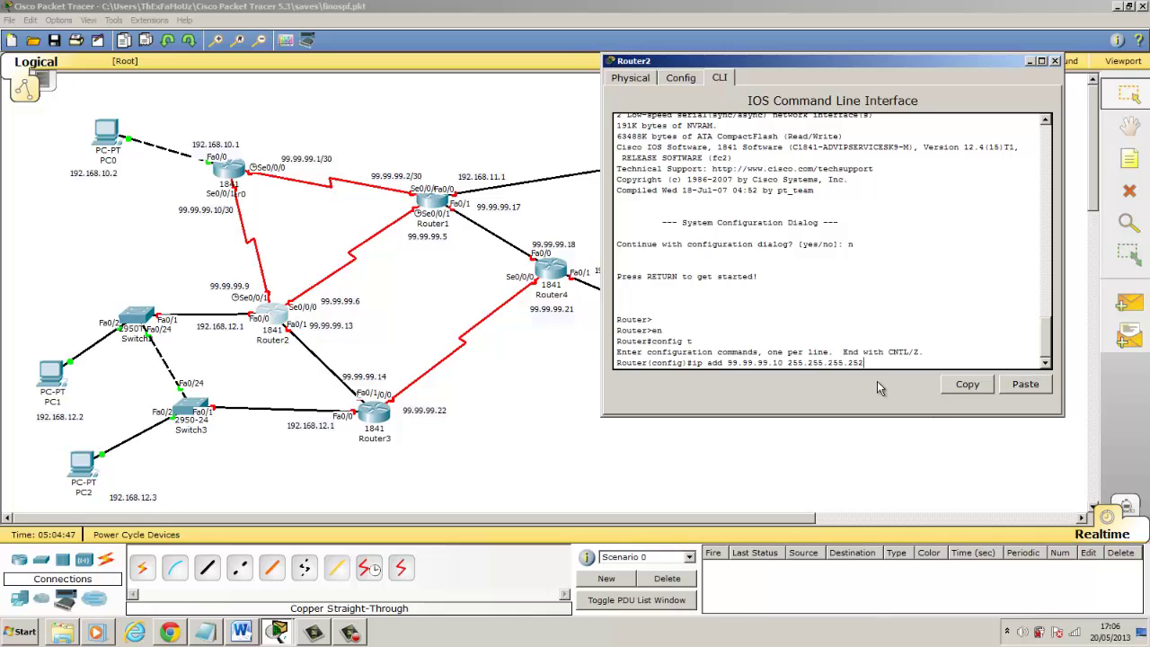
key("Left")
key("Left")
key("Left")
key("Left")
key("Left")
key("Left")
key("Left")
key("Left")
key("Left")
key("Left")
key("Left")
key("Left")
key("Left")
key("Left")
key("Left")
key("Left")
key("Left")
key("Left")
key("Delete")
key("Delete")
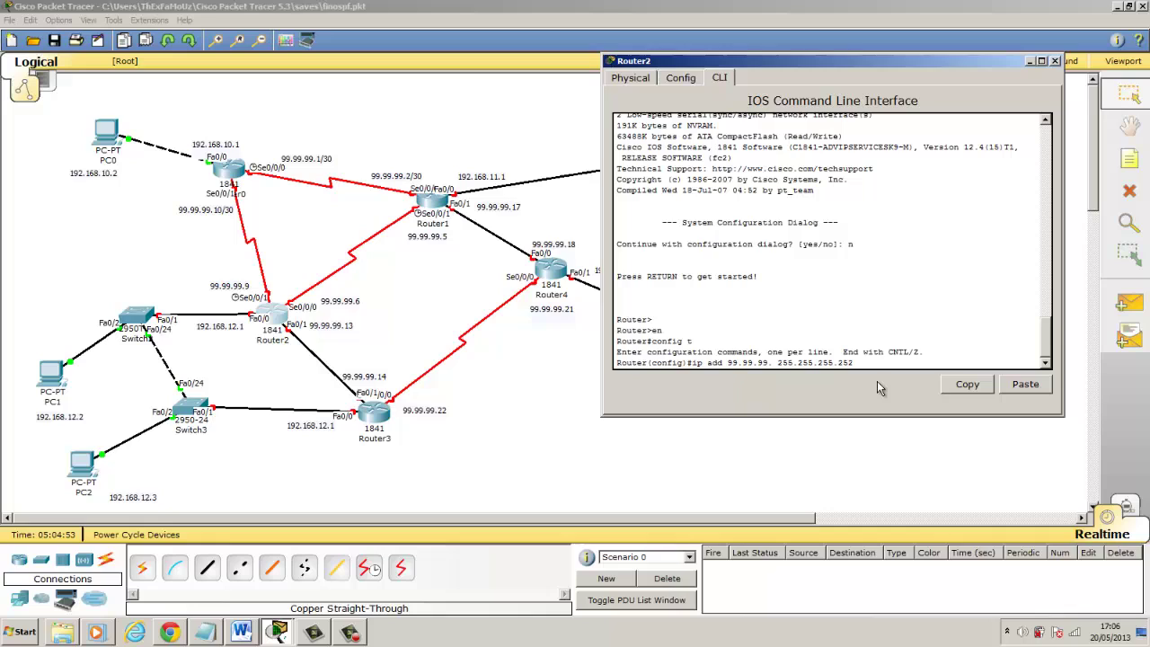
type("9")
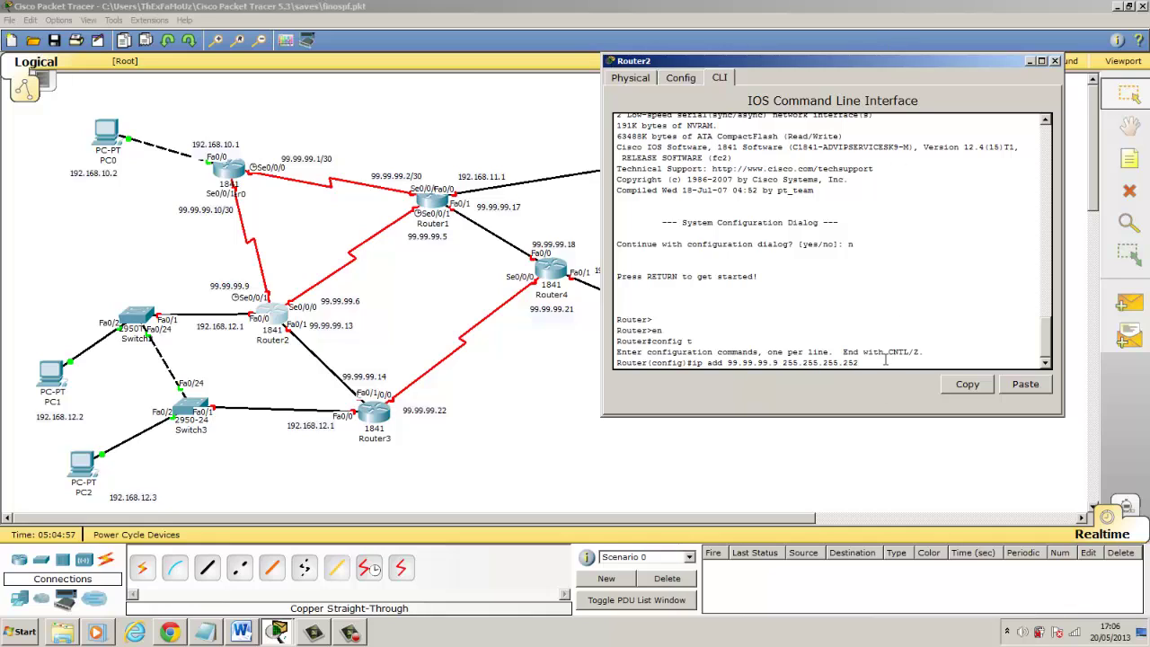
key("Return")
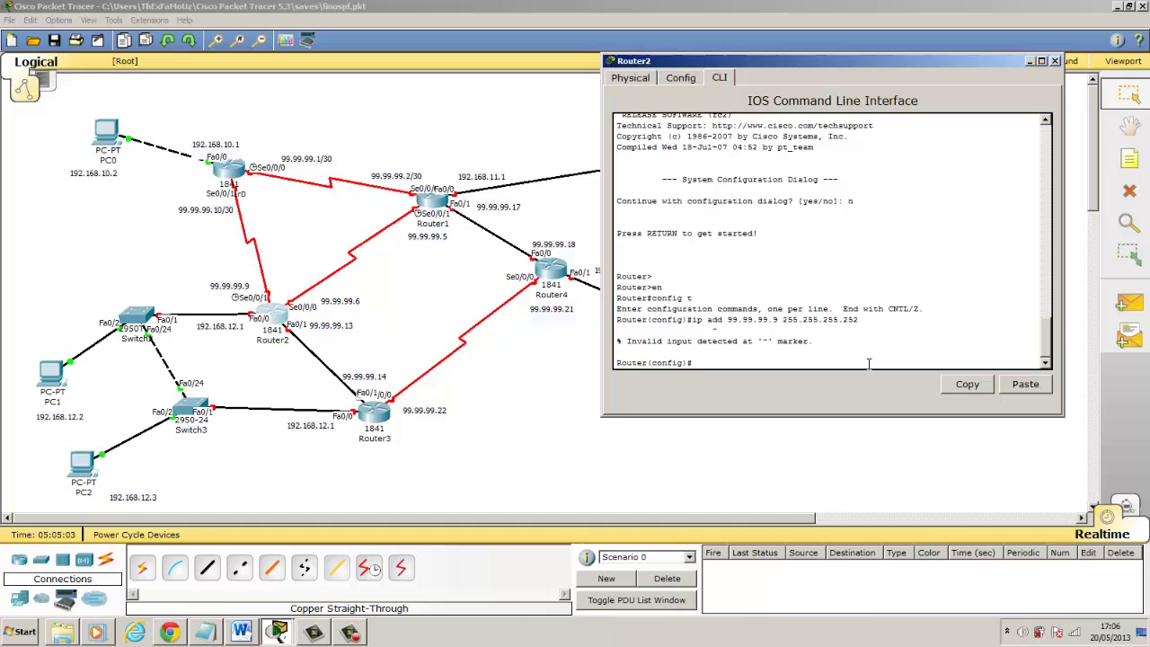
Give Router2's Serial0/0/1 address 99.99.99.9 255.255.255.252 and enable it.
type("int ")
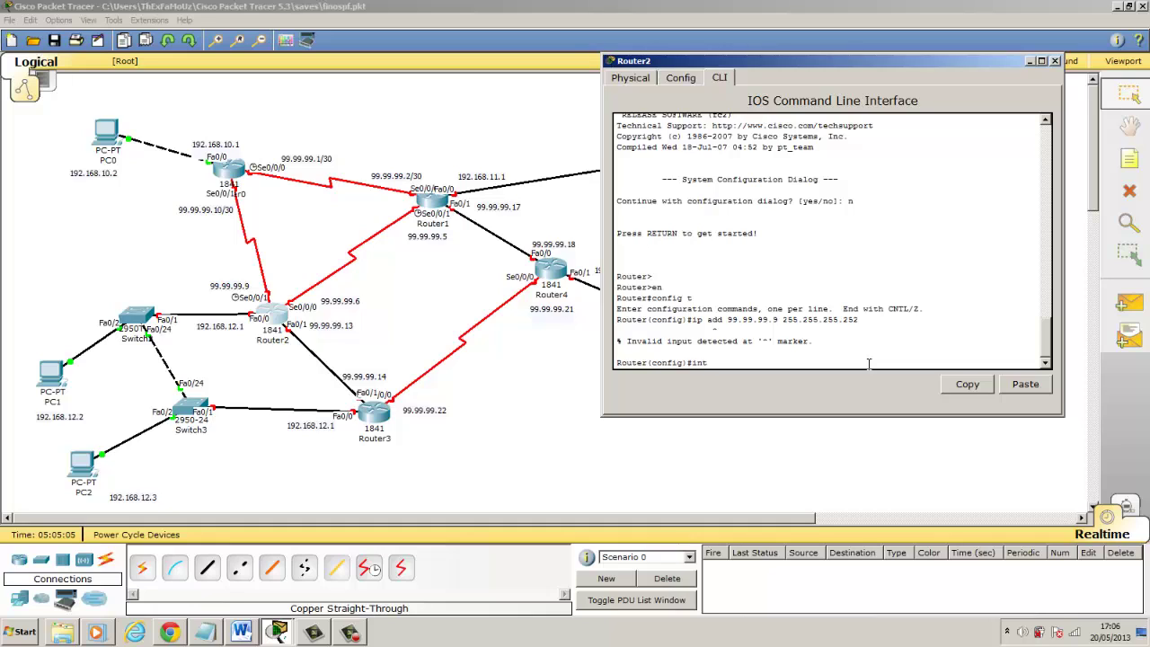
type("serial")
key("Tab")
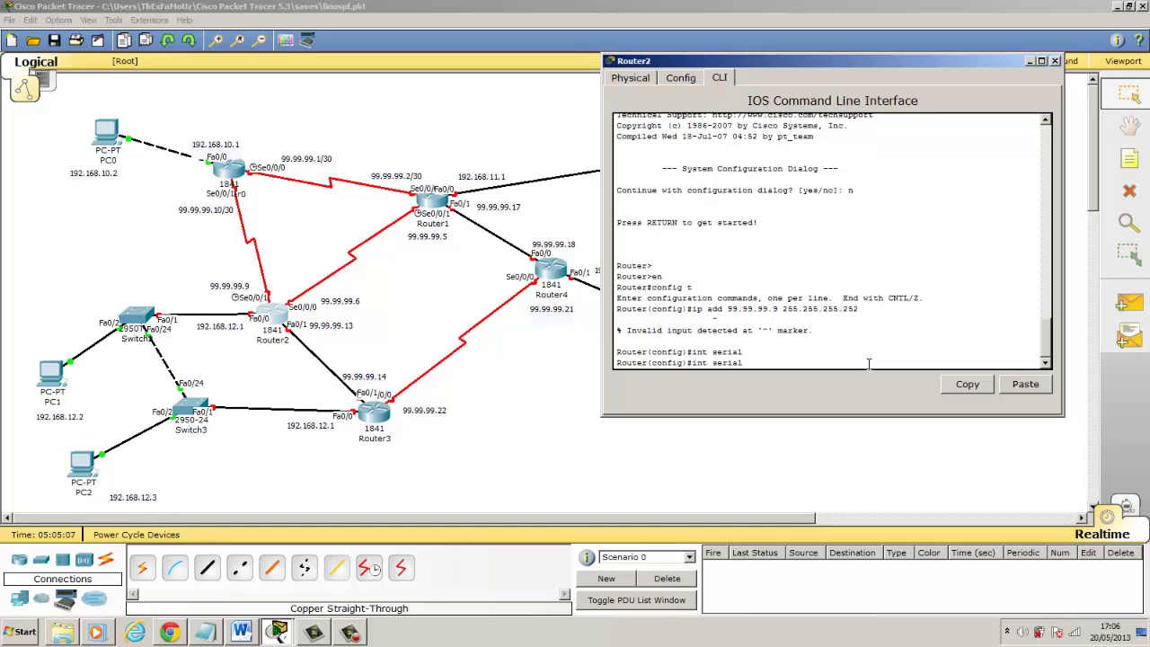
type("0/0/1")
key("Return")
left_click(1031, 389)
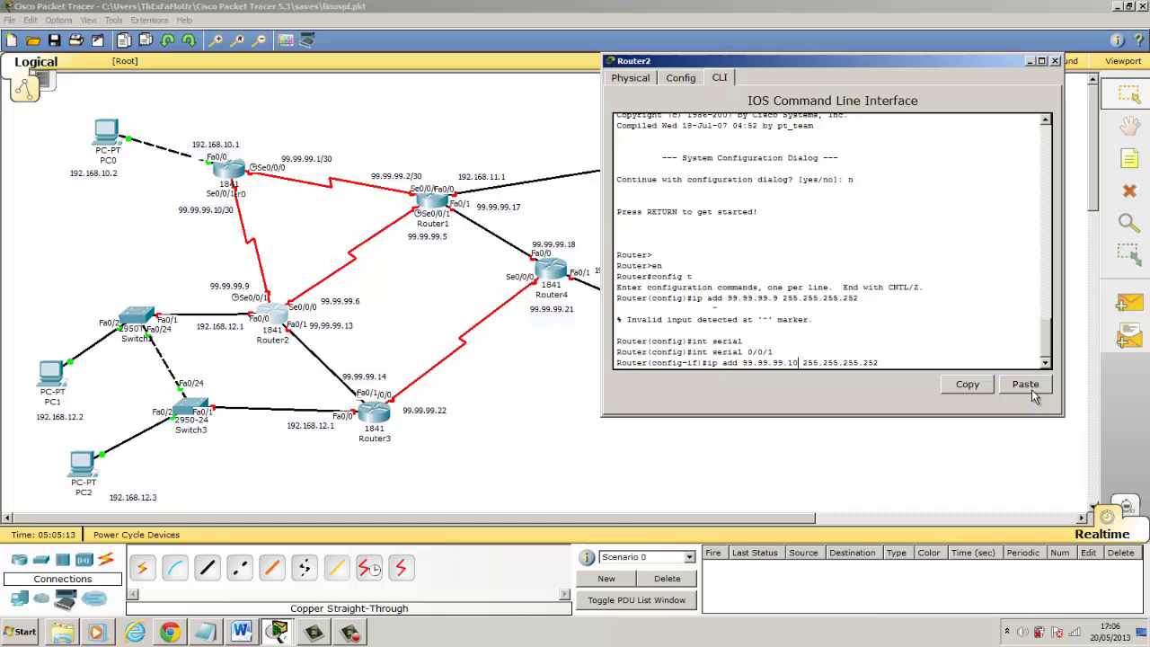
key("BackSpace")
key("BackSpace")
key("BackSpace")
type("9")
key("Return")
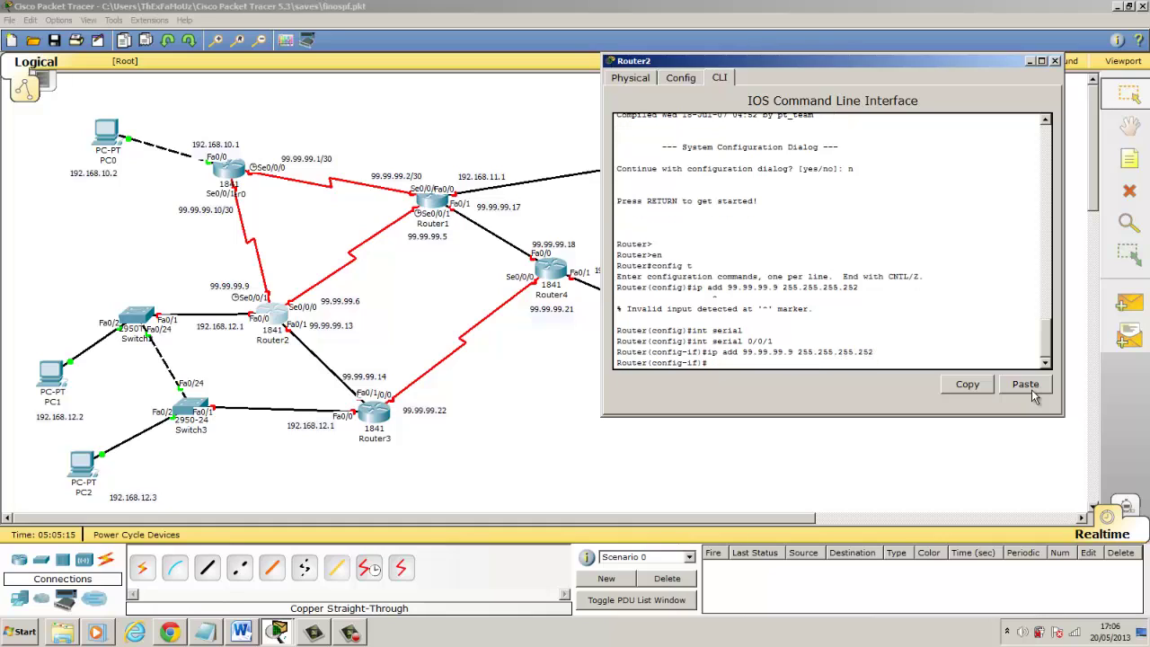
type("no sh")
key("Return")
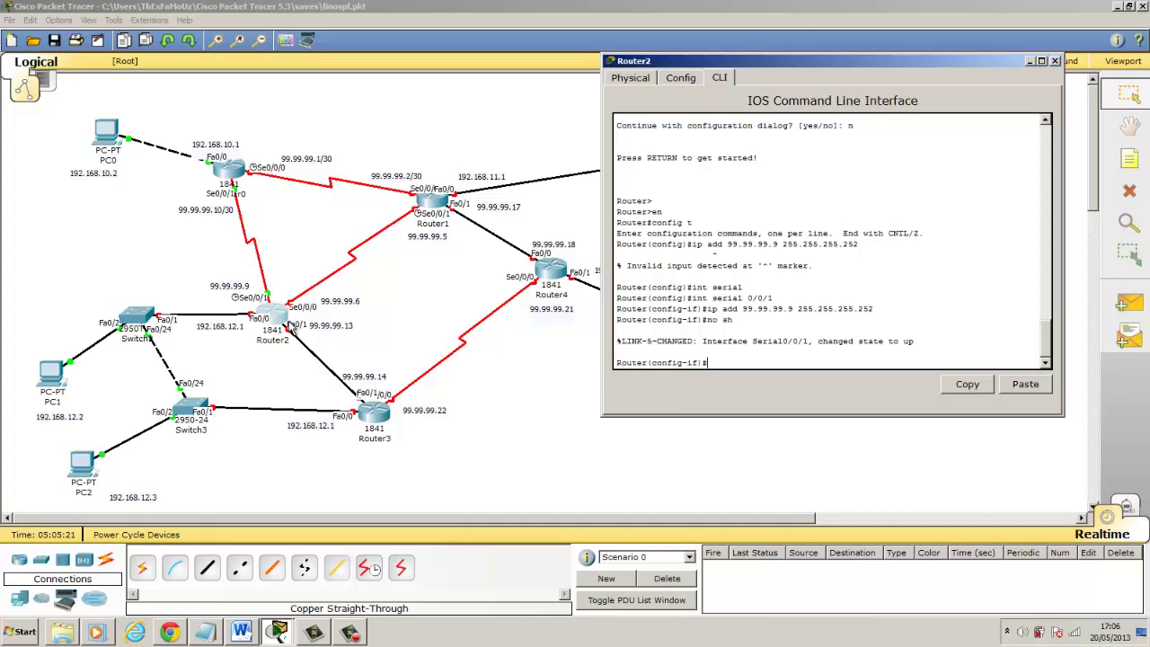
Switch to Router2's Serial0/0/0, paste the address edited to 99.99.99.6 255.255.255.252, and enable it.
type("ex")
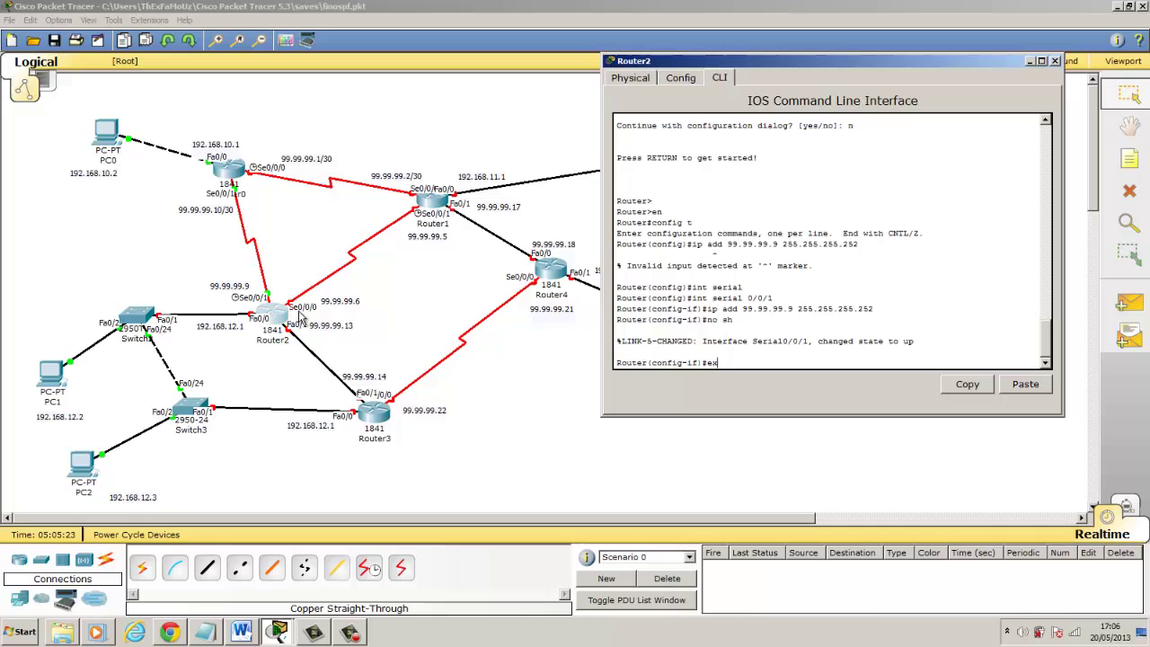
type("it")
key("Return")
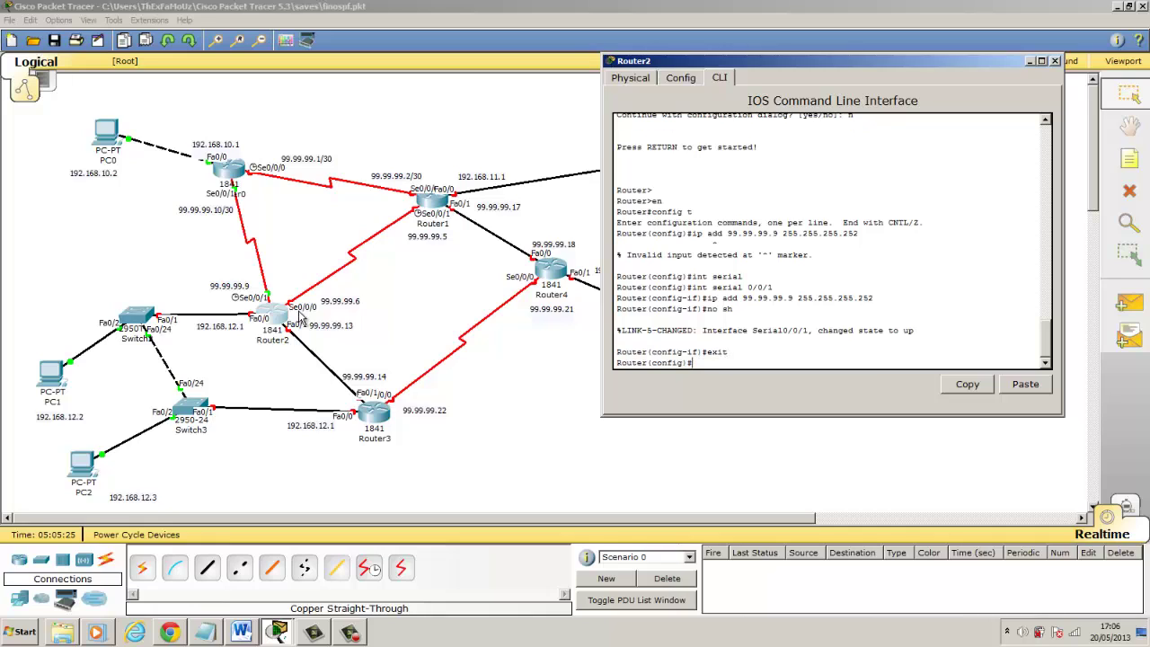
type("int se")
key("Tab")
type("0")
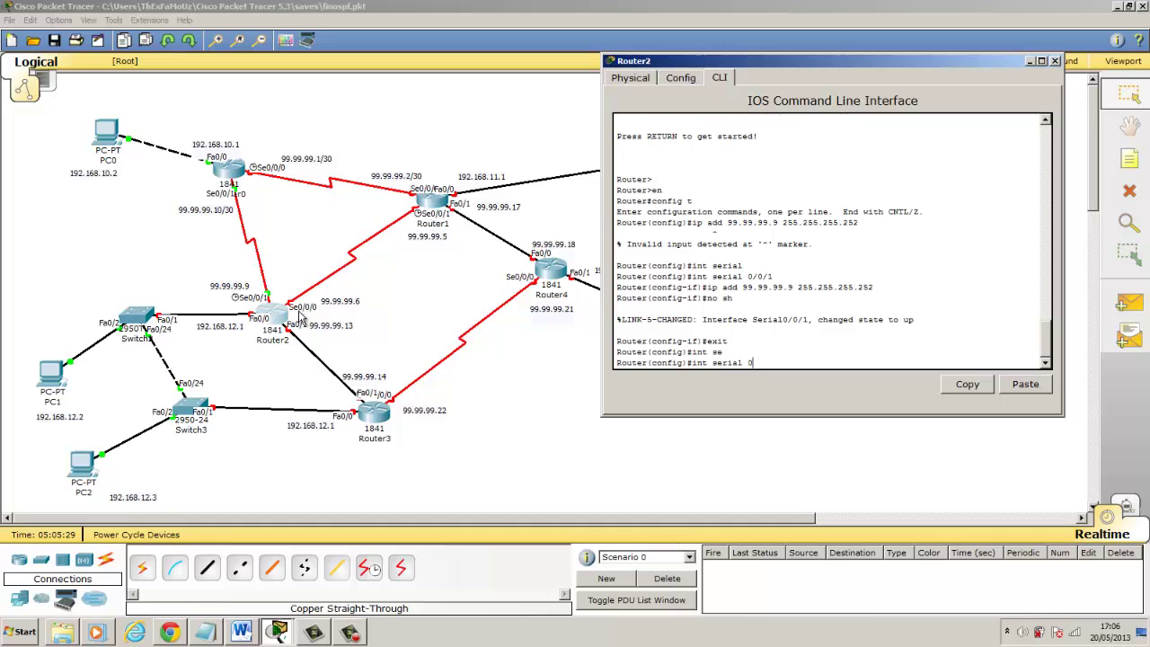
type("/0/0")
key("Return")
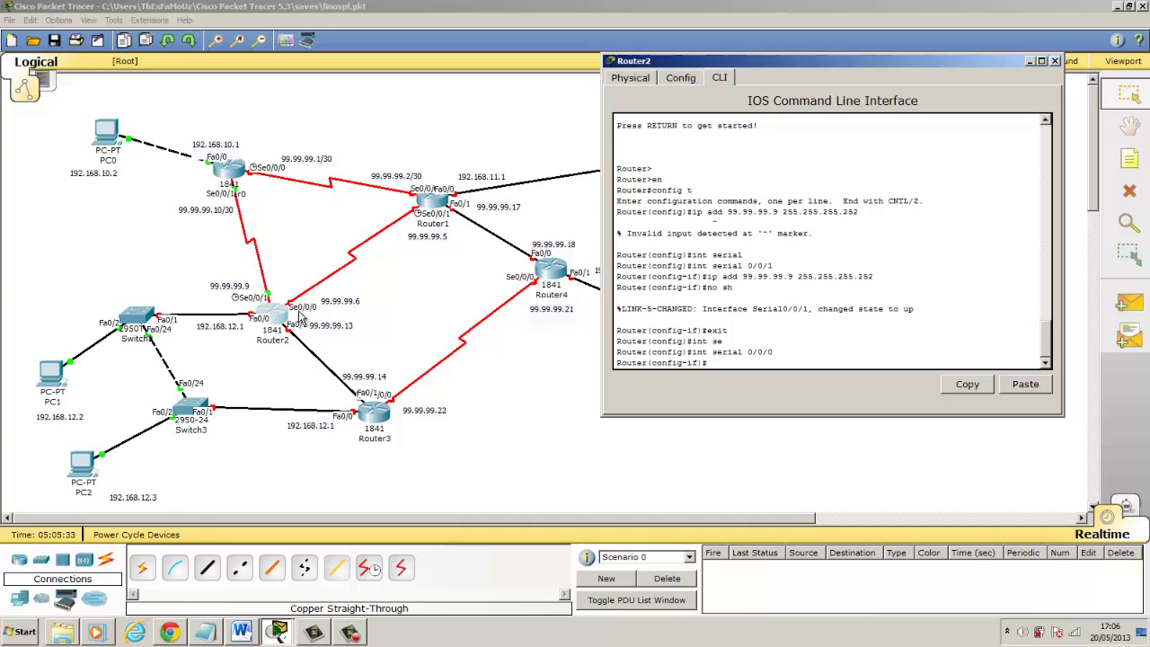
left_click(1025, 383)
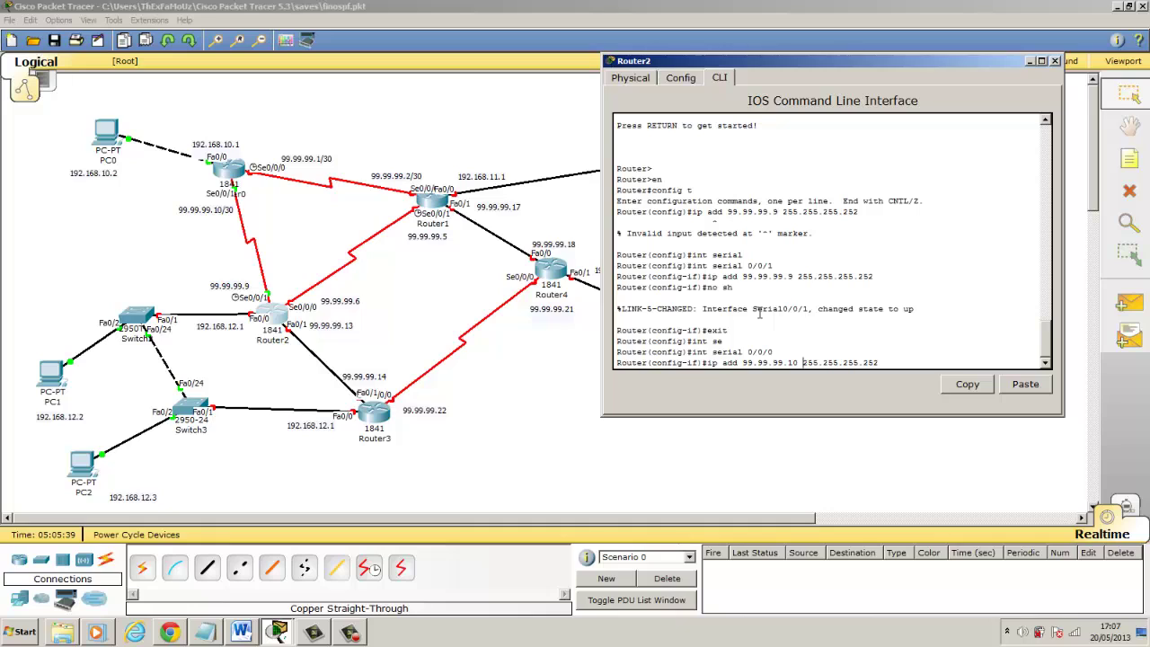
key("BackSpace")
key("BackSpace")
type("6")
key("Return")
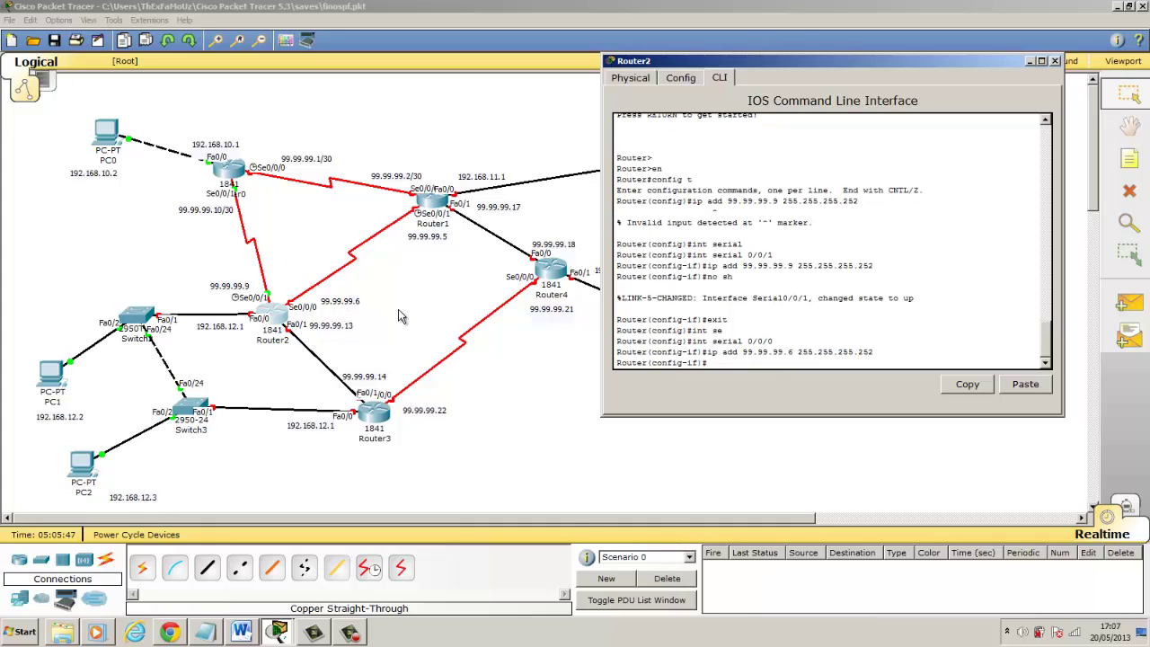
type("no sh")
key("Return")
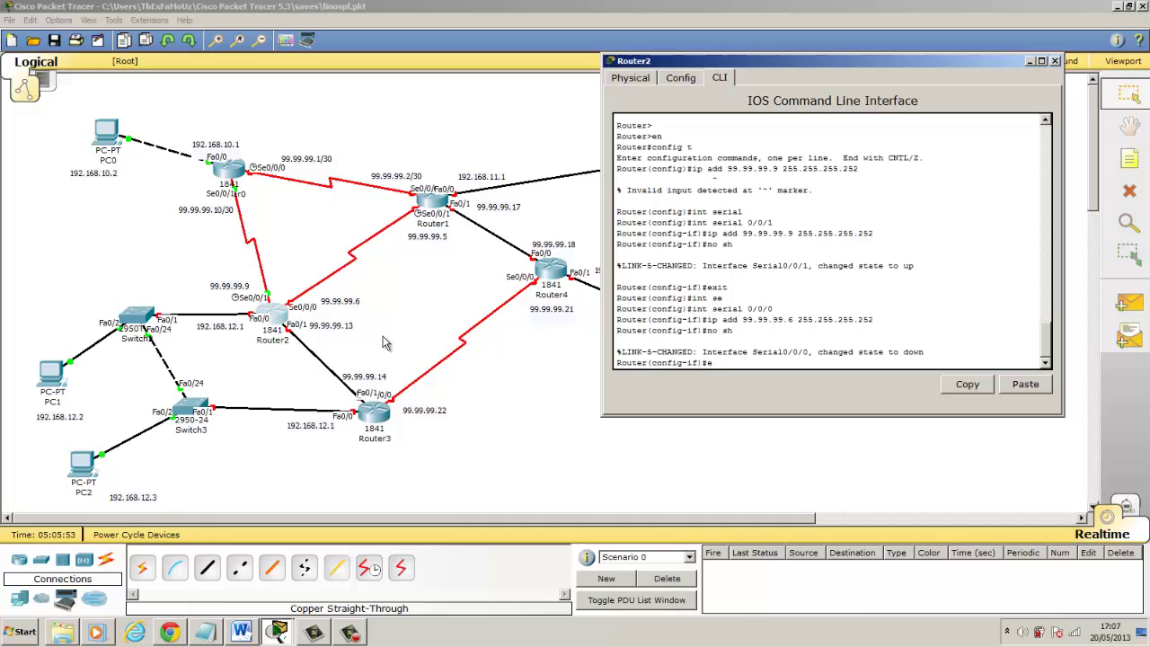
Assign 192.168.12.1 255.255.255.0 to Router2's FastEthernet0/0 and enable it with no shutdown.
type("exit")
key("Return")
type("int fa")
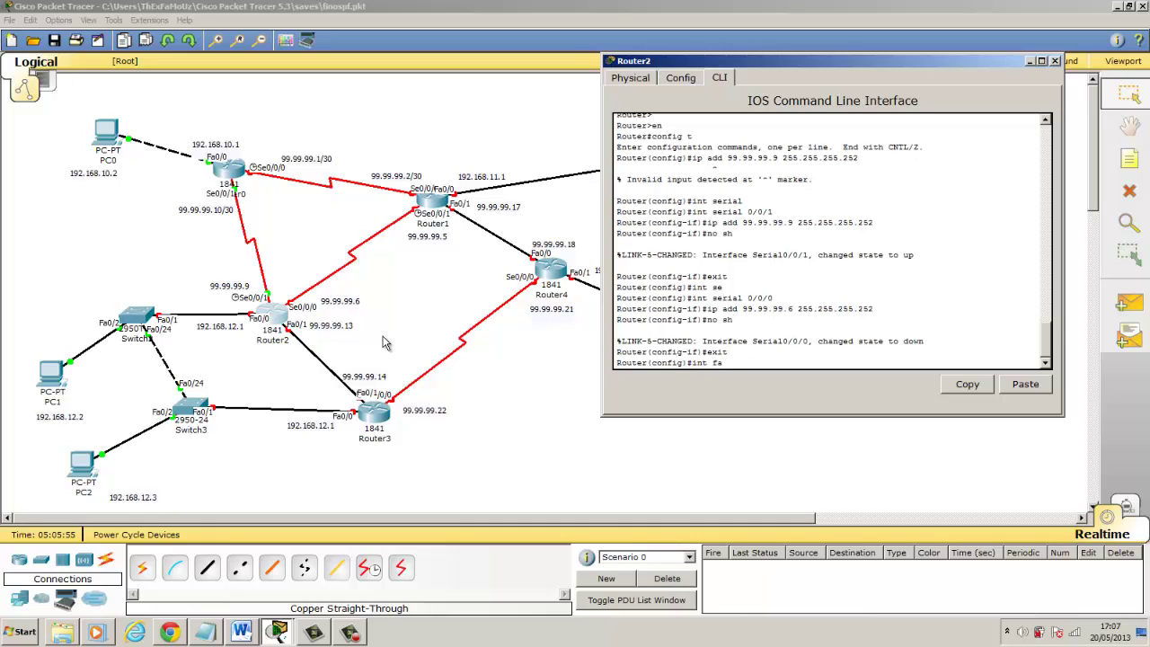
type("s")
key("Tab")
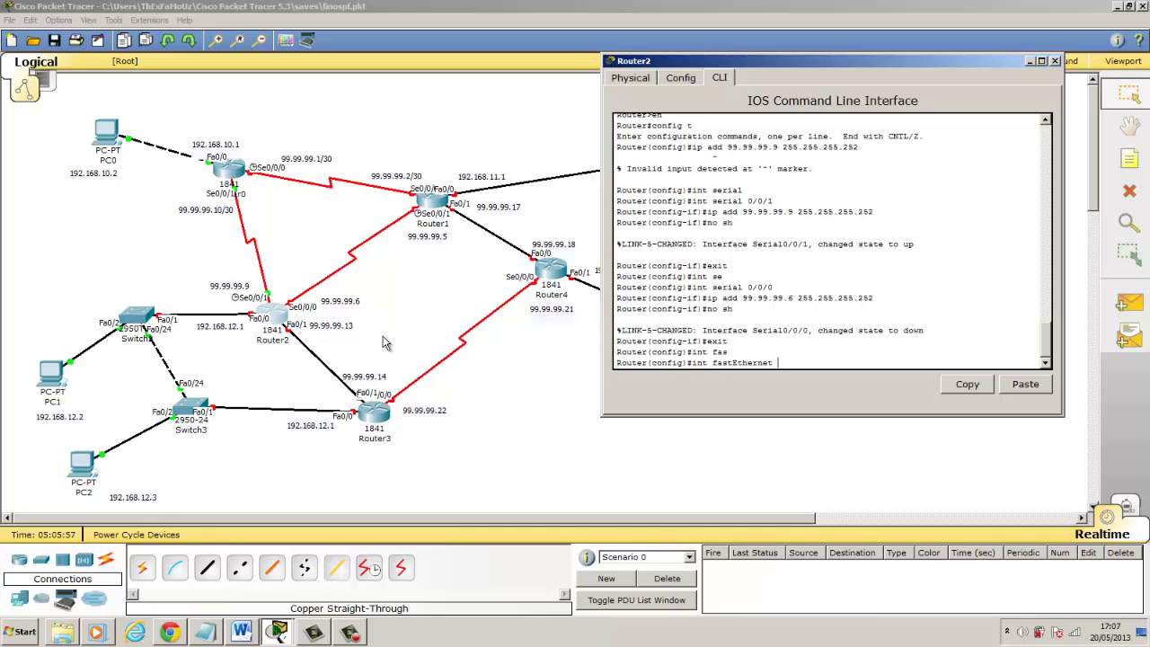
type("0/0")
key("Return")
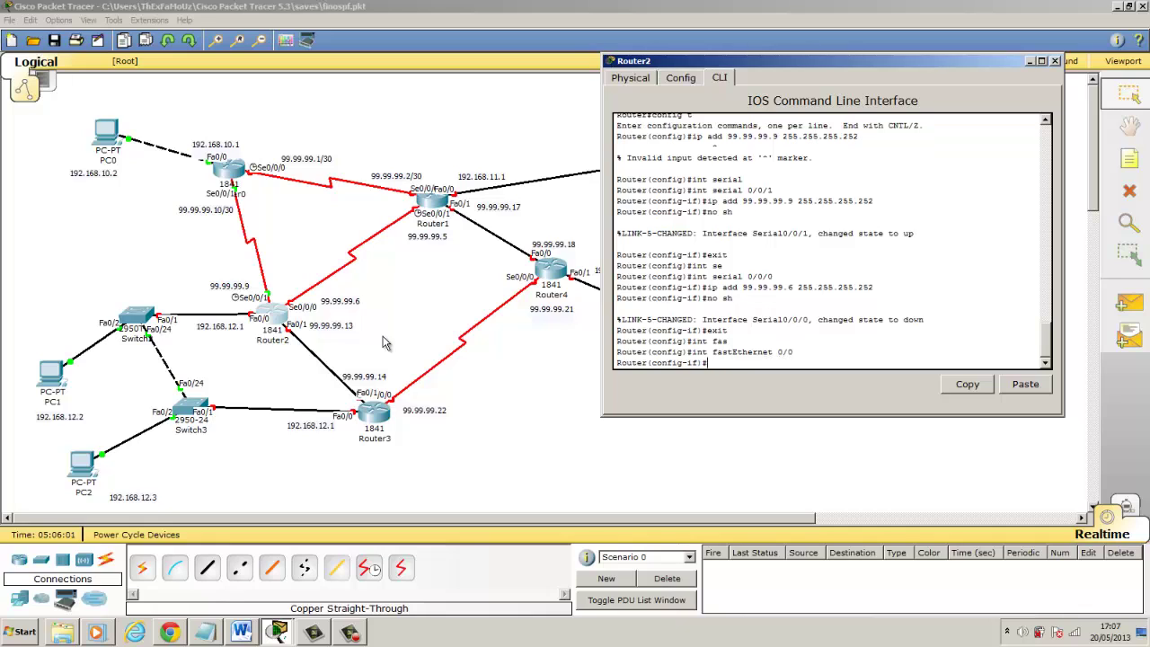
type("ip add 192.168.12.")
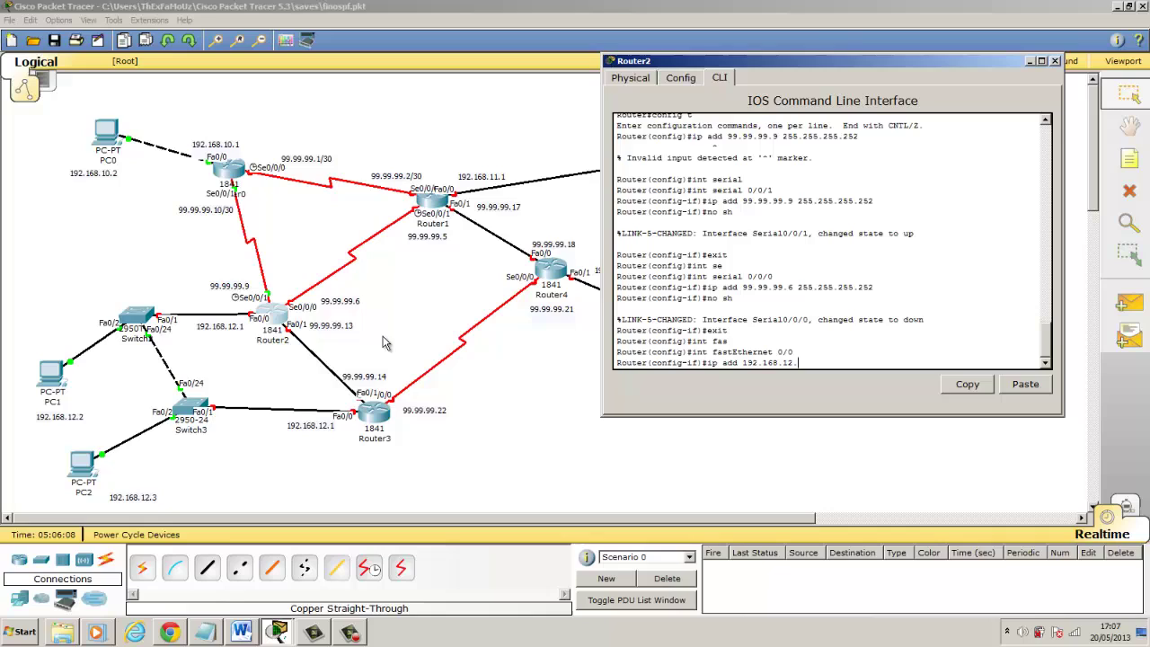
type("1")
type(" 255.255.255")
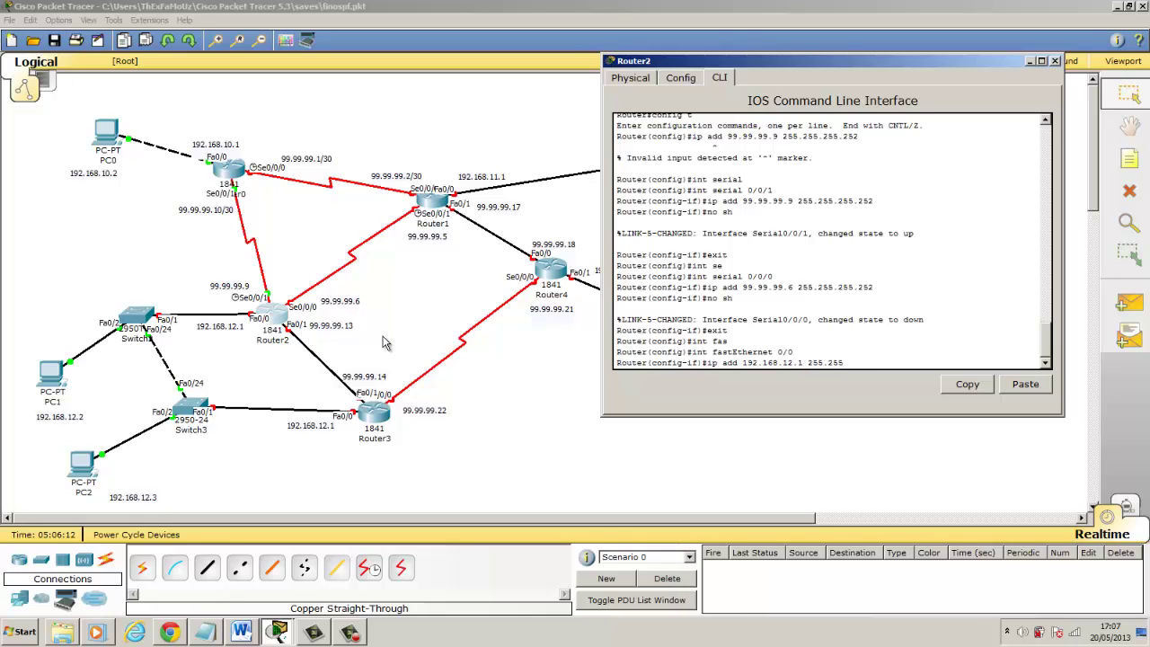
type(".0")
key("Return")
type("no sh")
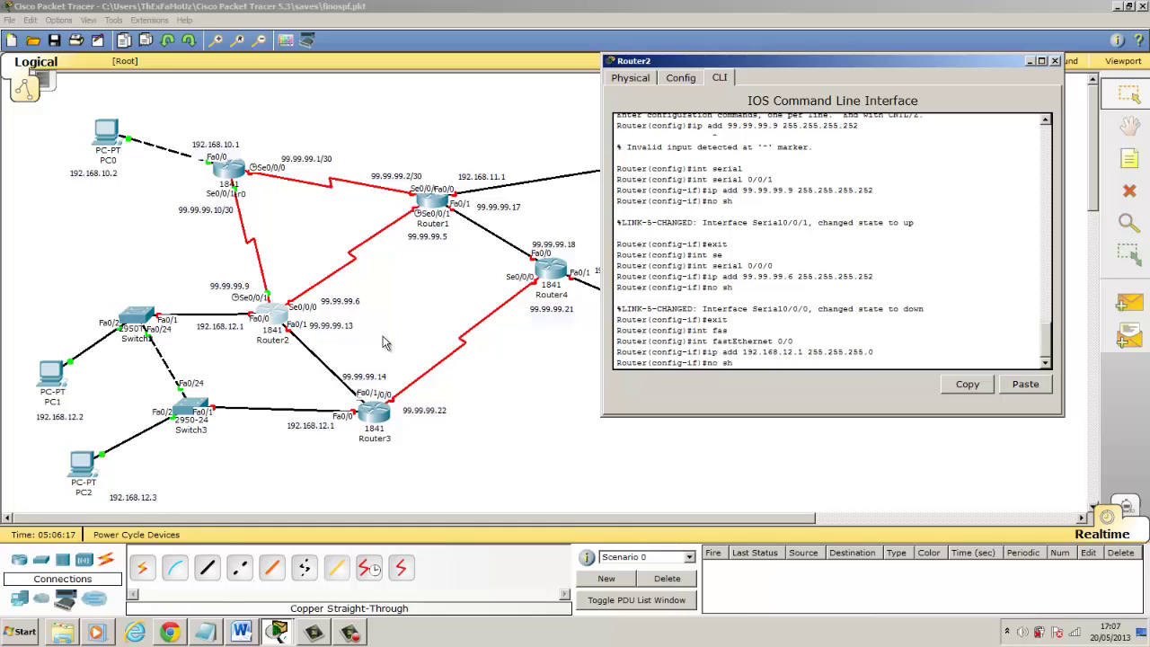
key("Return")
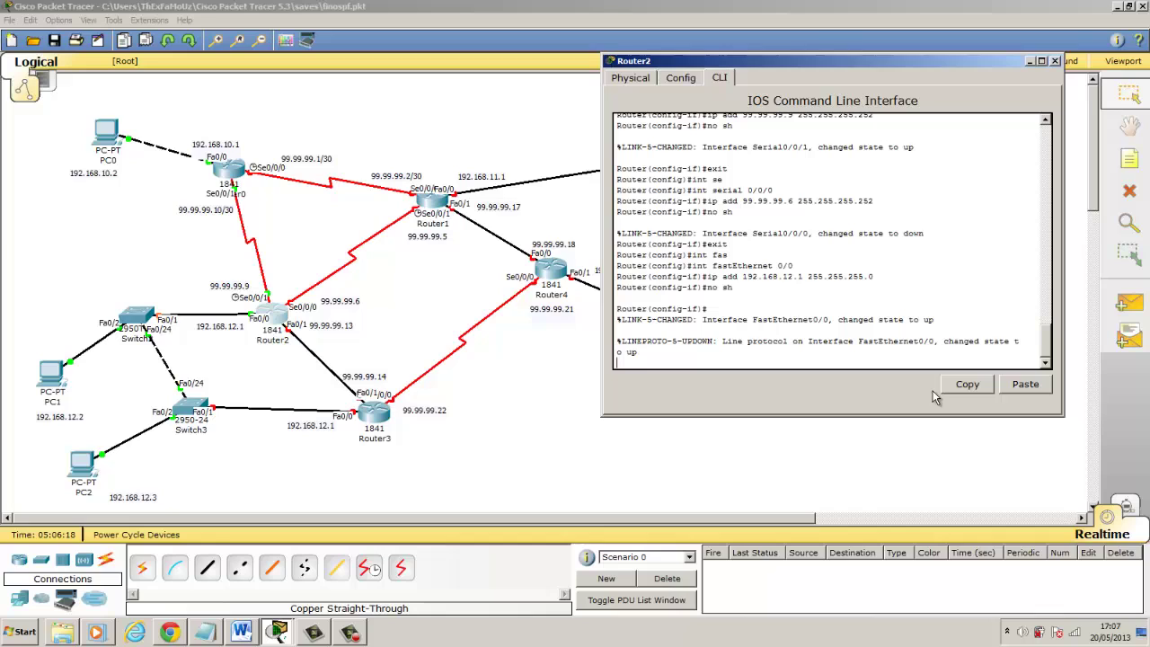
Close Router2's window and bring up PC1's Desktop IP Configuration.
left_click(1056, 61)
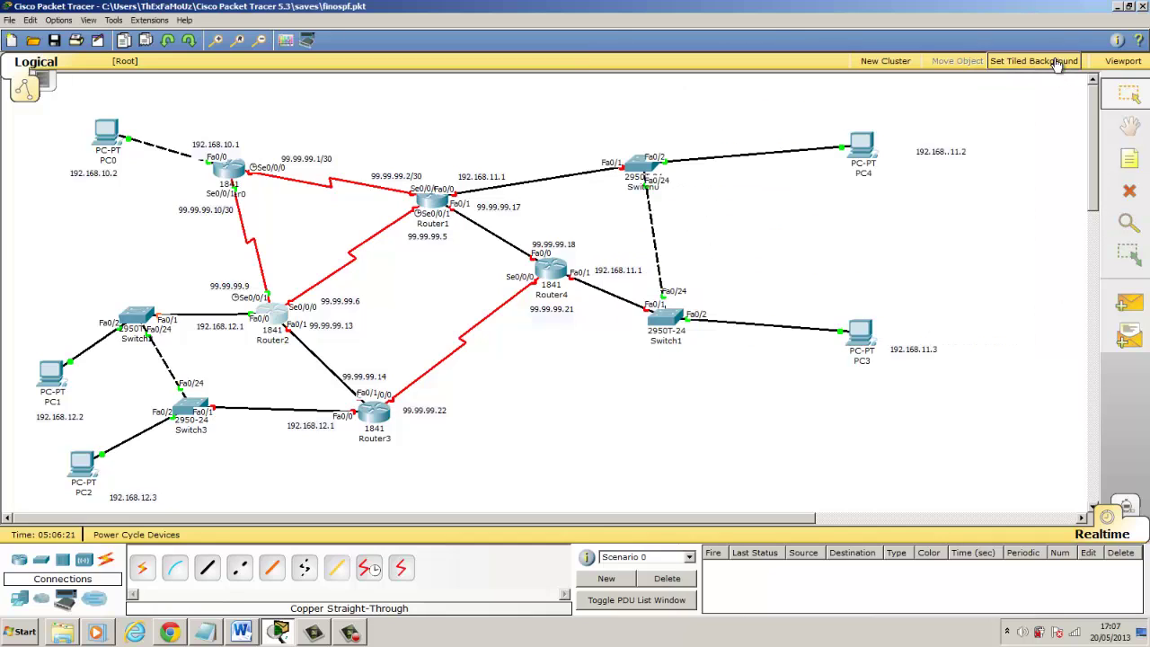
left_click(54, 379)
left_click_drag(261, 74, 603, 134)
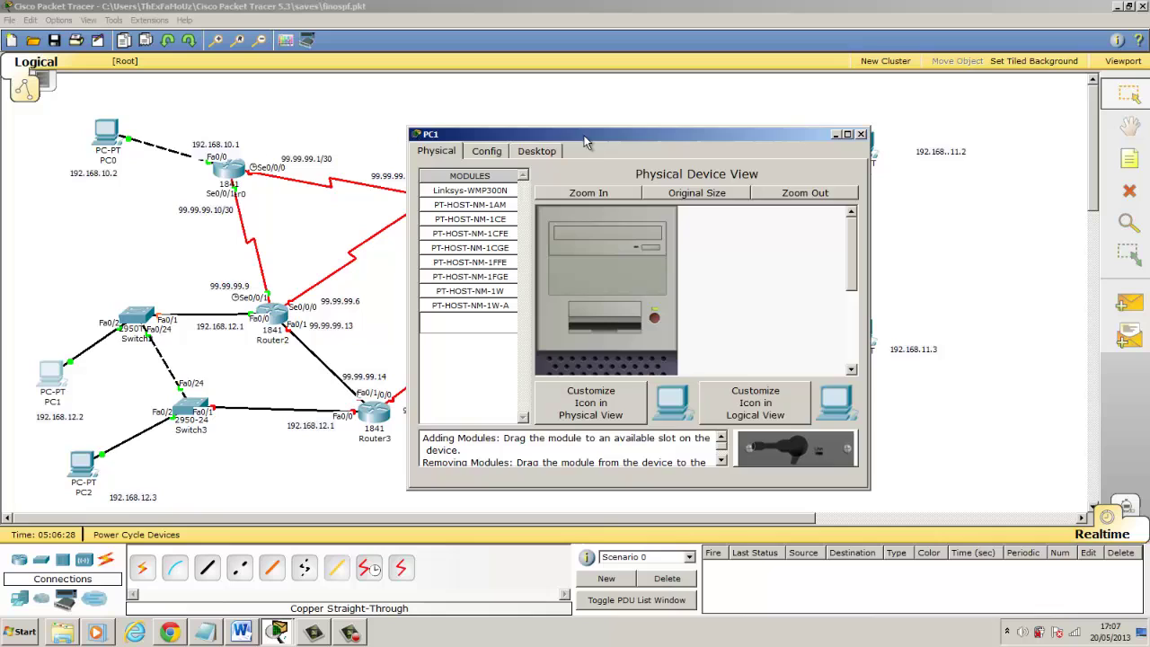
left_click(537, 151)
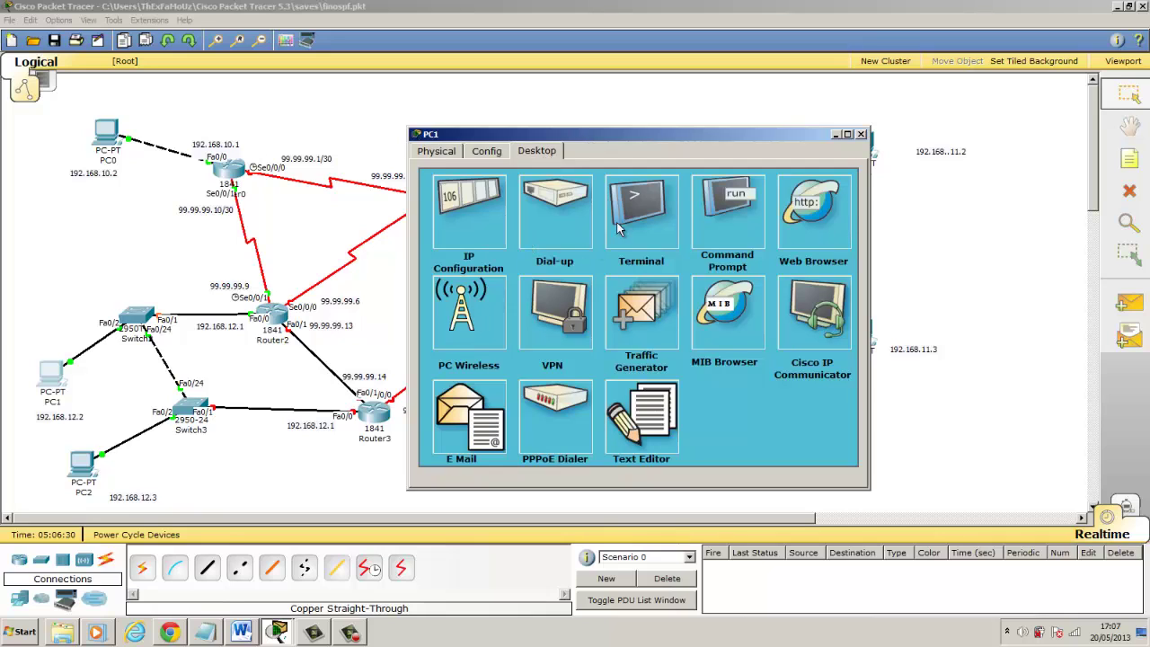
left_click(496, 241)
Set PC1 to IP 192.168.12.2, default mask 255.255.255.0 and gateway 192.168.12.1.
left_click(566, 285)
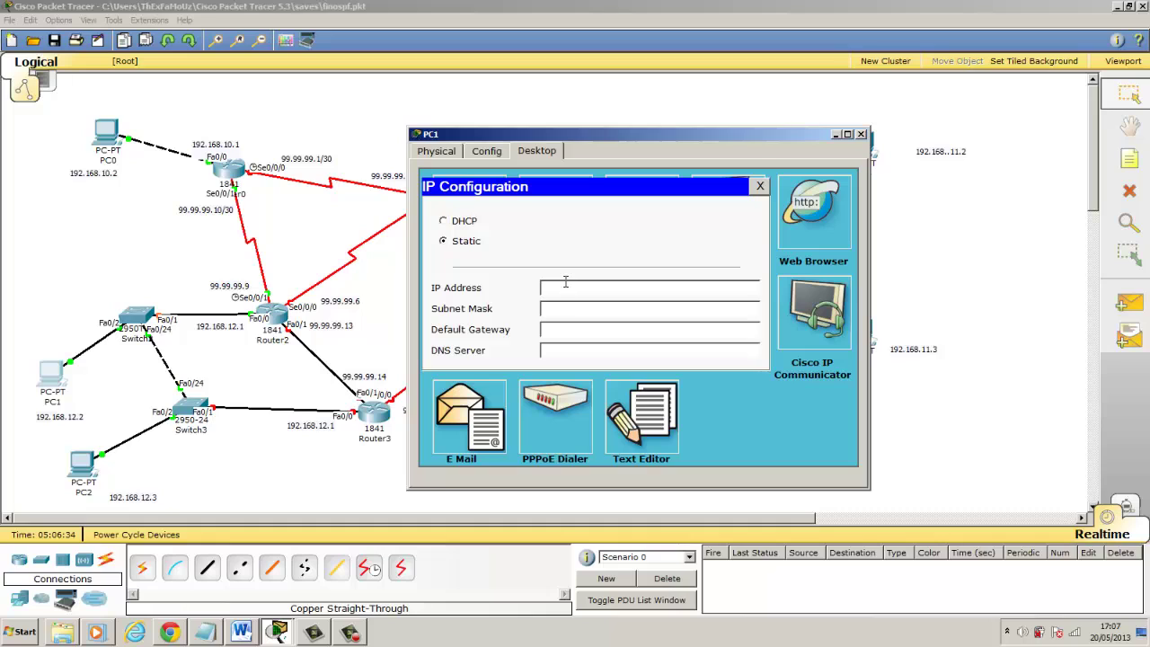
type("192.168.12.2")
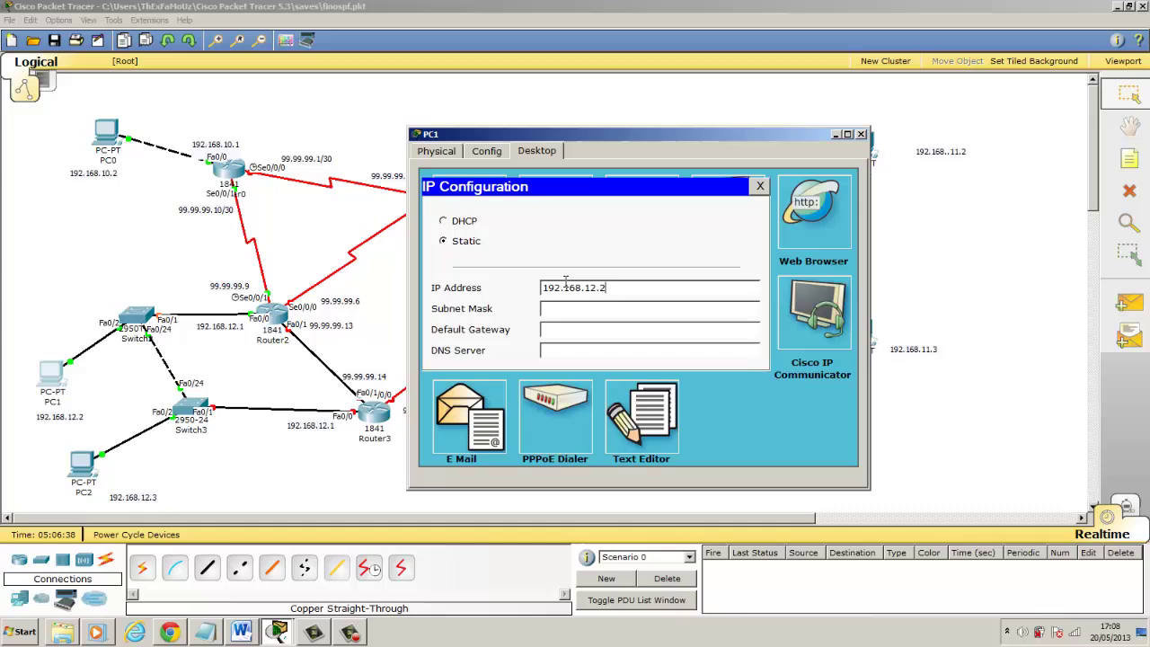
left_click(601, 315)
left_click(603, 331)
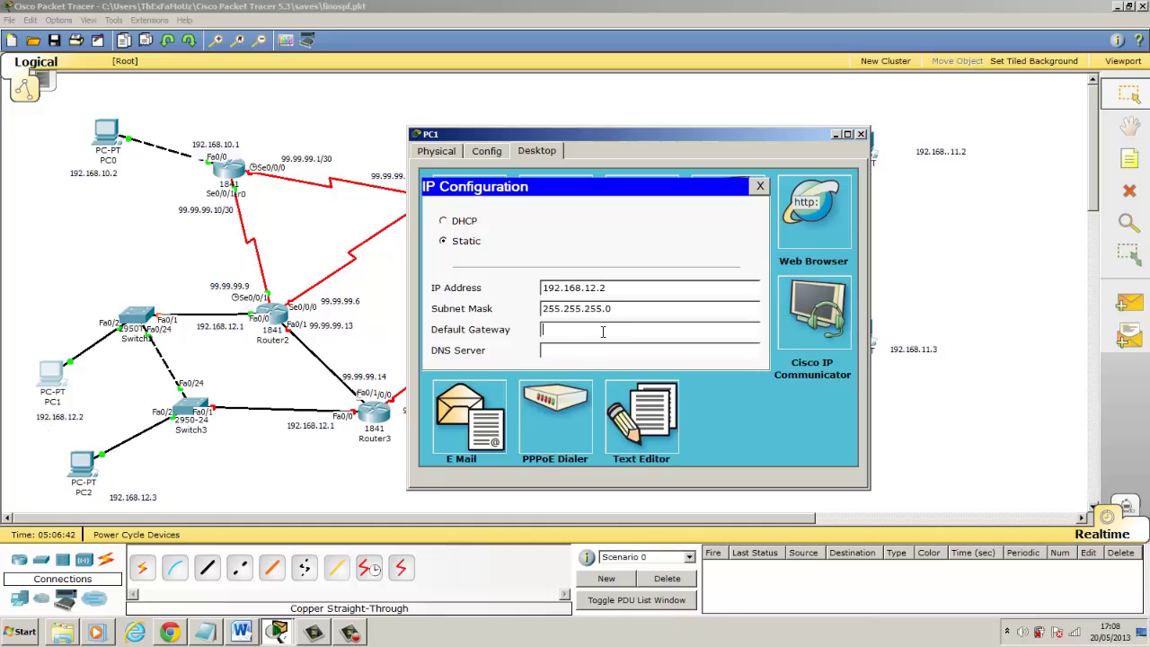
type("192.168.12.1")
left_click(761, 189)
Close PC1, then give PC2 IP 192.168.12.3, mask 255.255.255.0 and gateway 192.168.12.1.
left_click(861, 134)
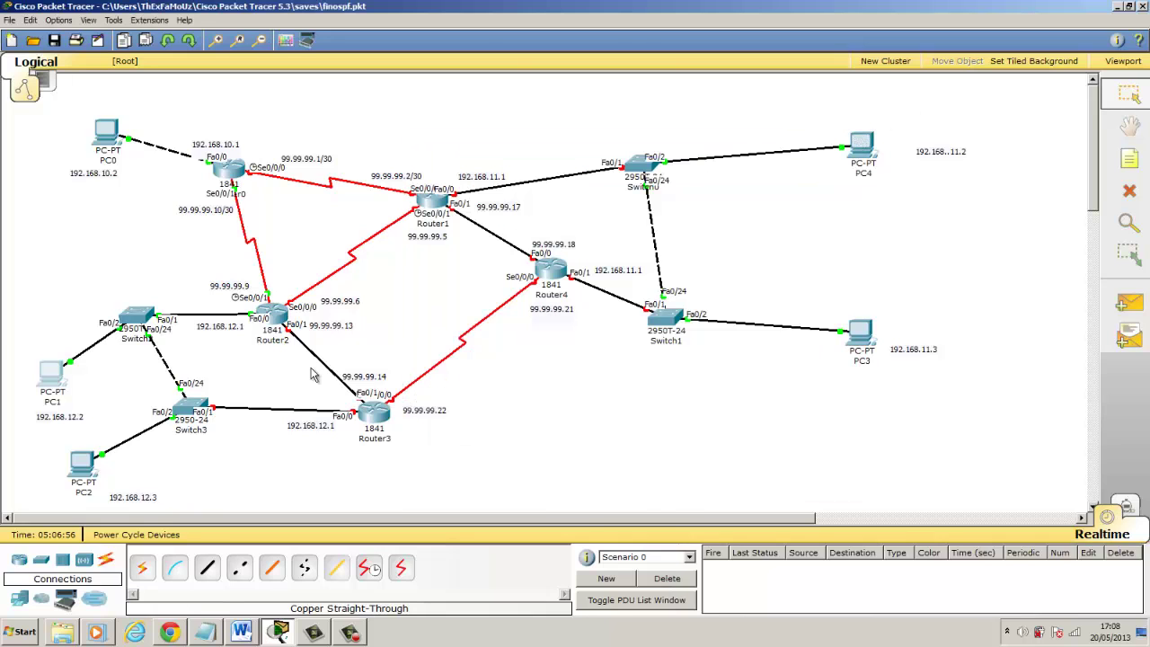
left_click(79, 465)
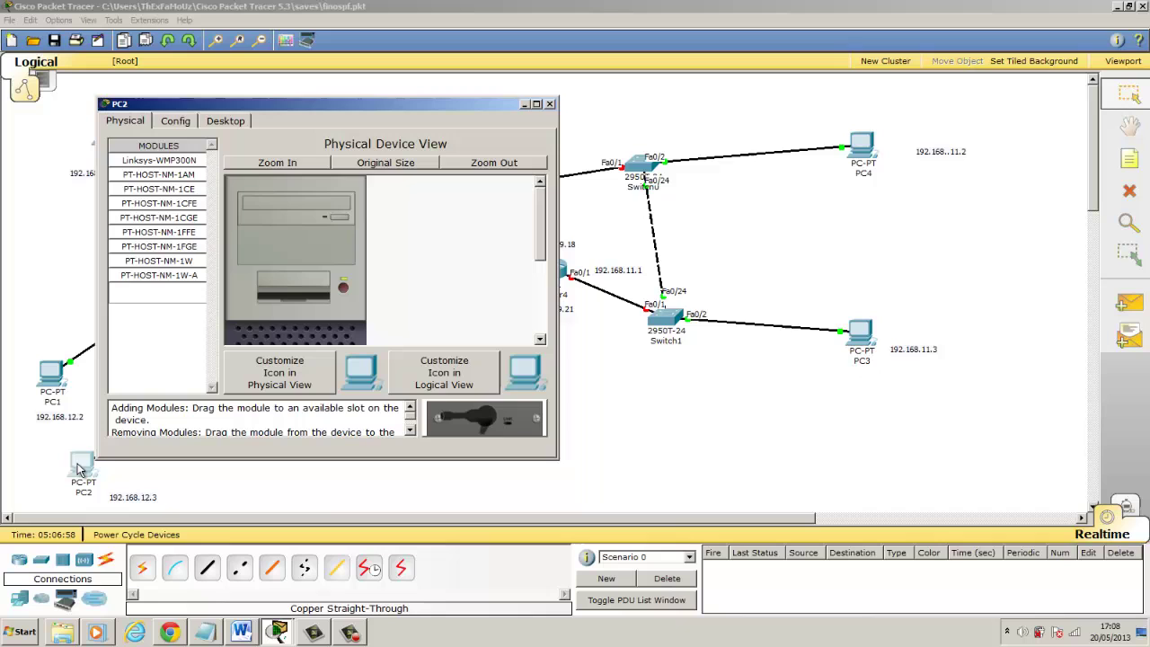
left_click_drag(231, 104, 610, 140)
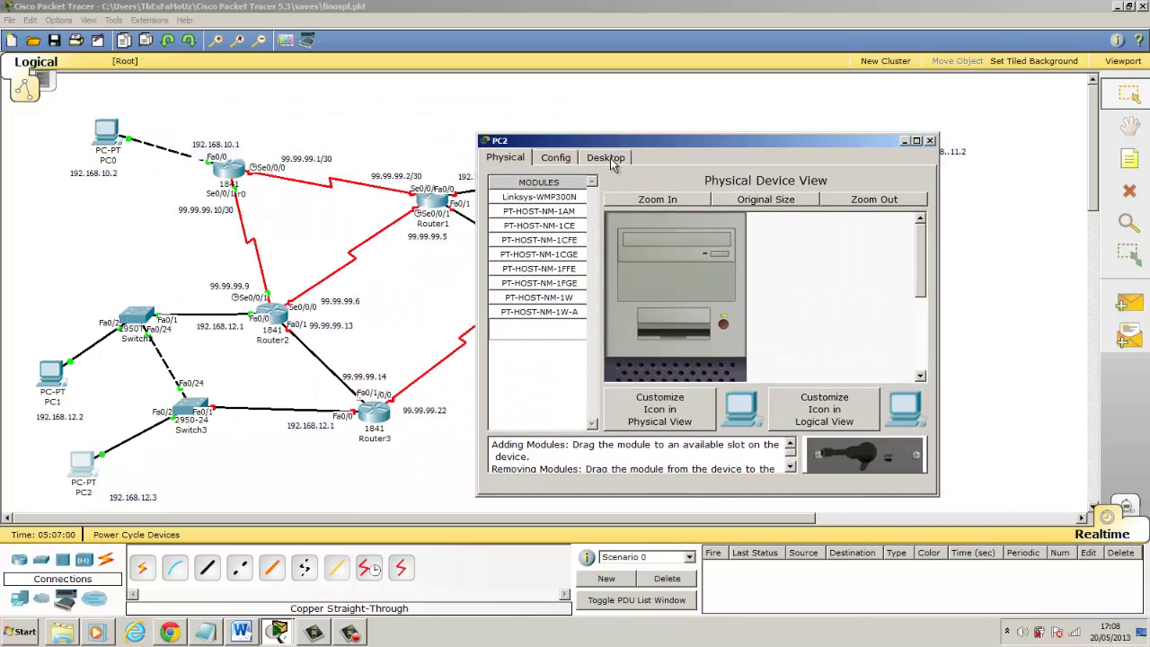
left_click(610, 158)
left_click(549, 224)
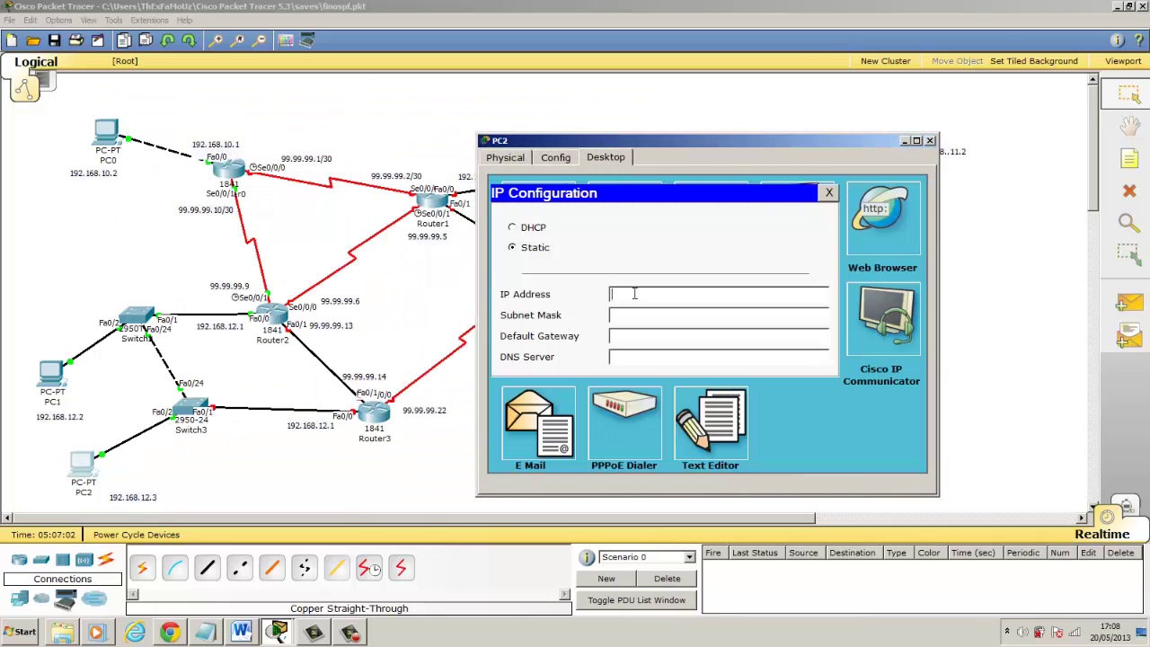
type("192.168.12.3")
key("Tab")
key("Tab")
type("192.1")
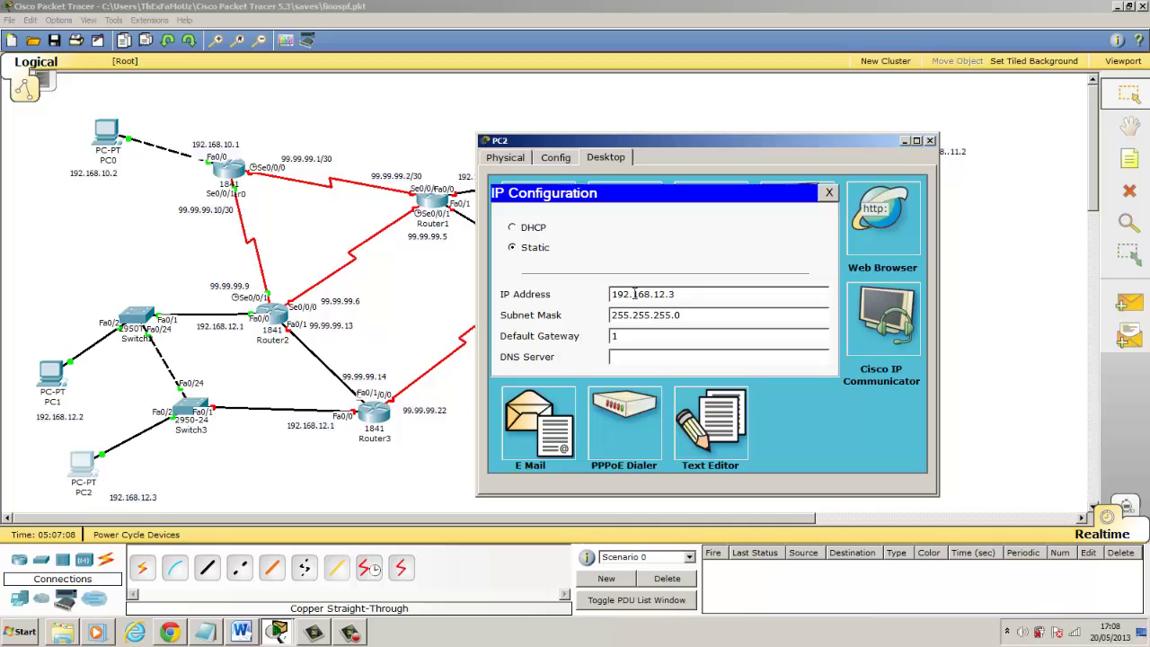
type("6")
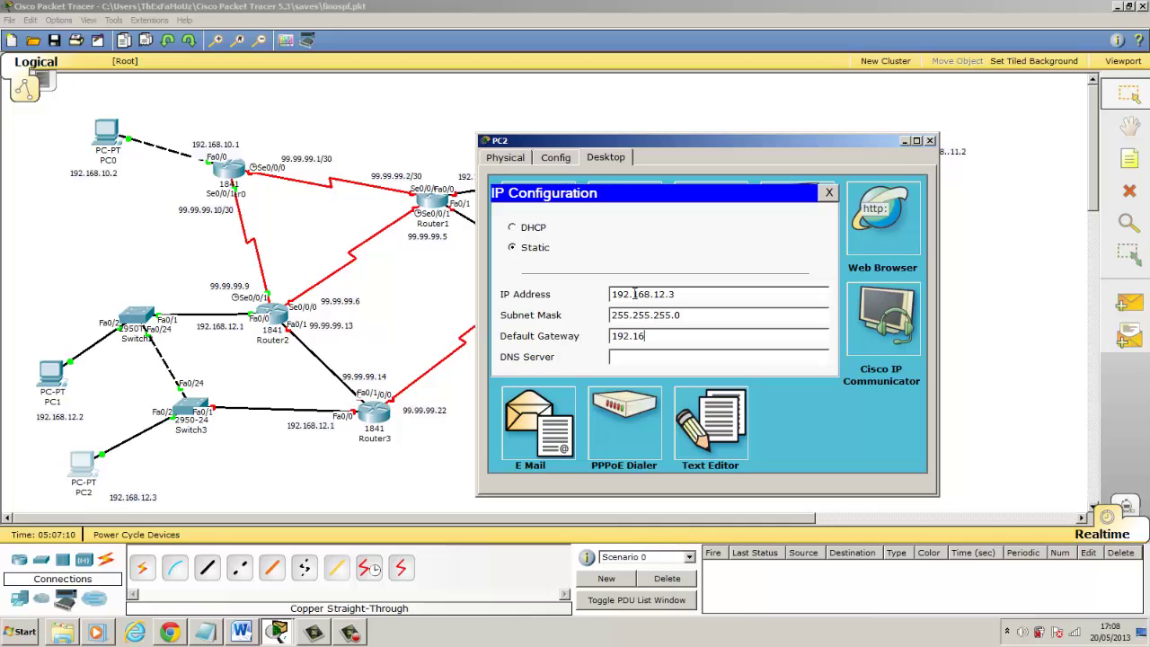
type("8.12.1")
left_click(829, 192)
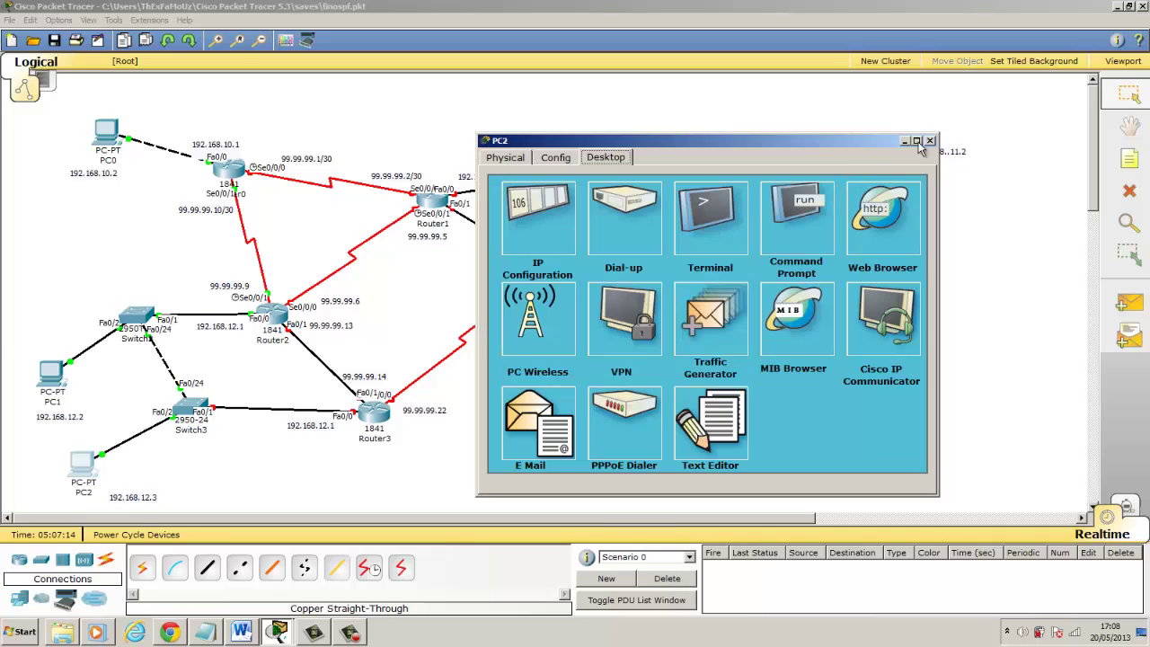
Close PC2's window and check the device info for Router3, Router4 and PC3.
left_click(930, 141)
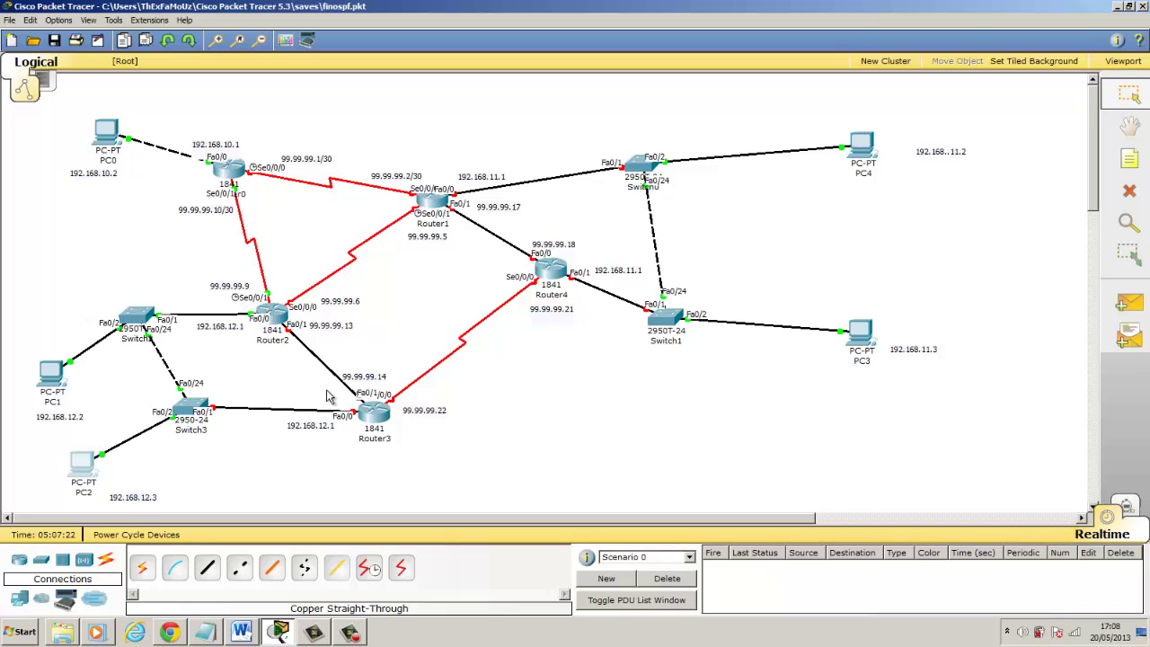
mouse_move(385, 419)
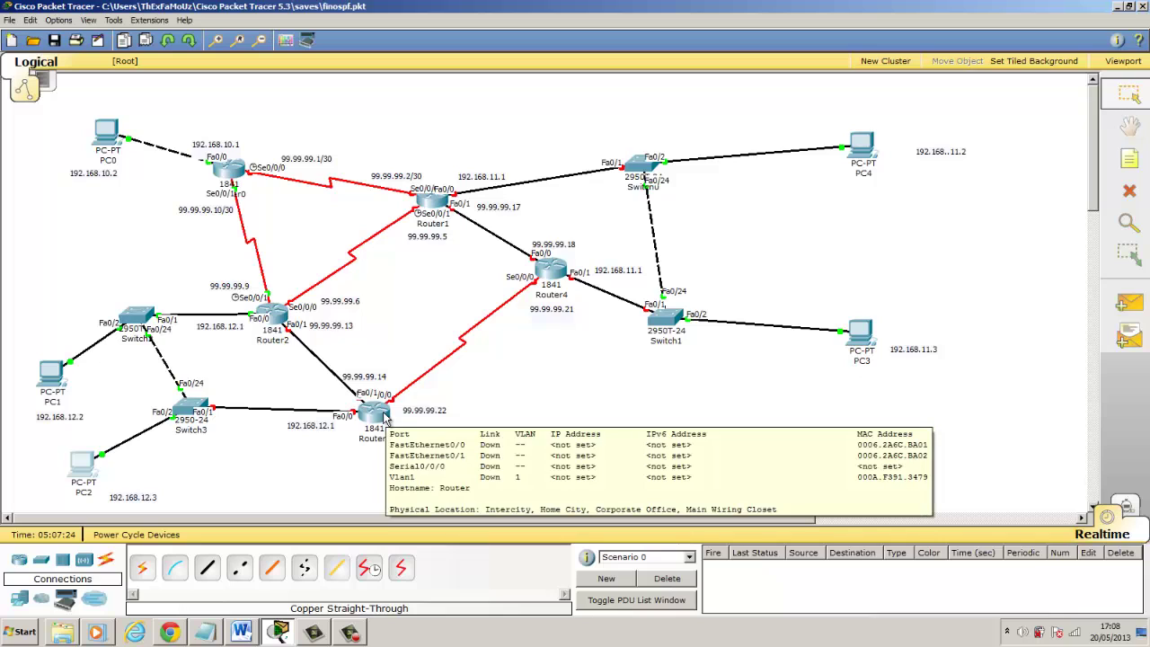
mouse_move(548, 269)
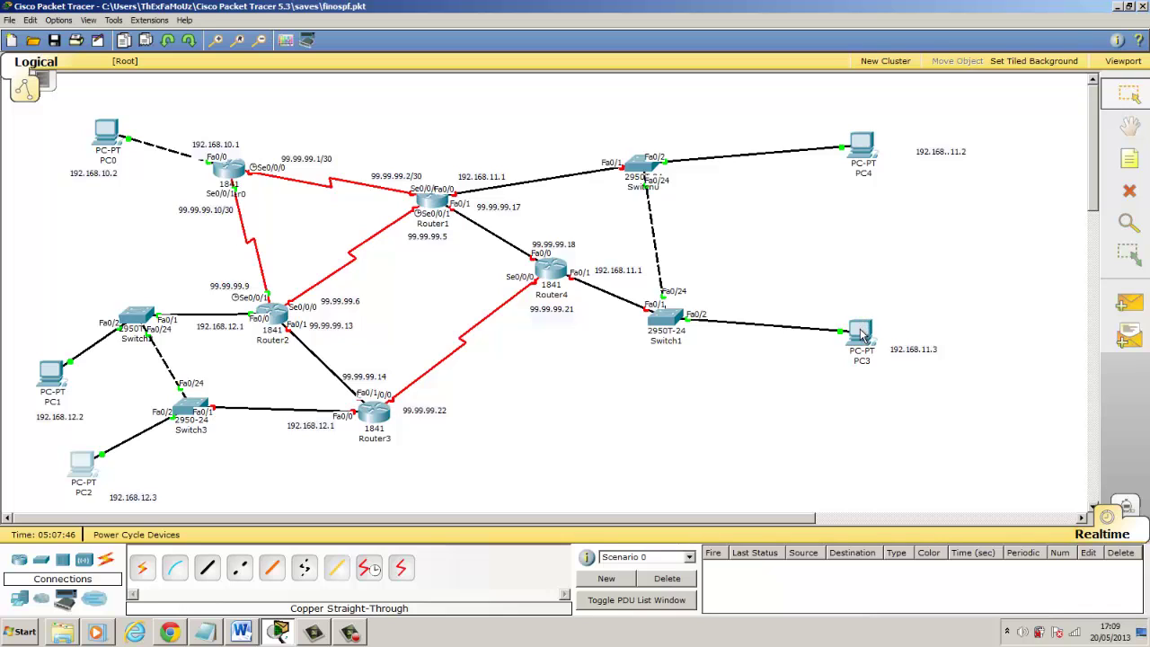
mouse_move(861, 334)
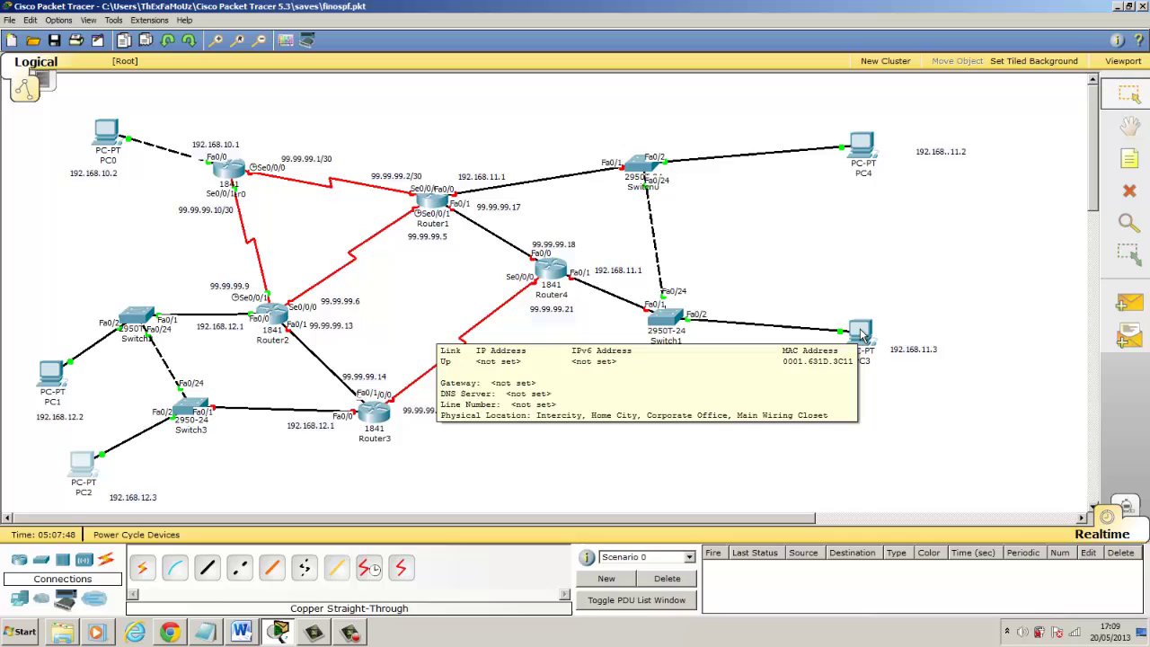